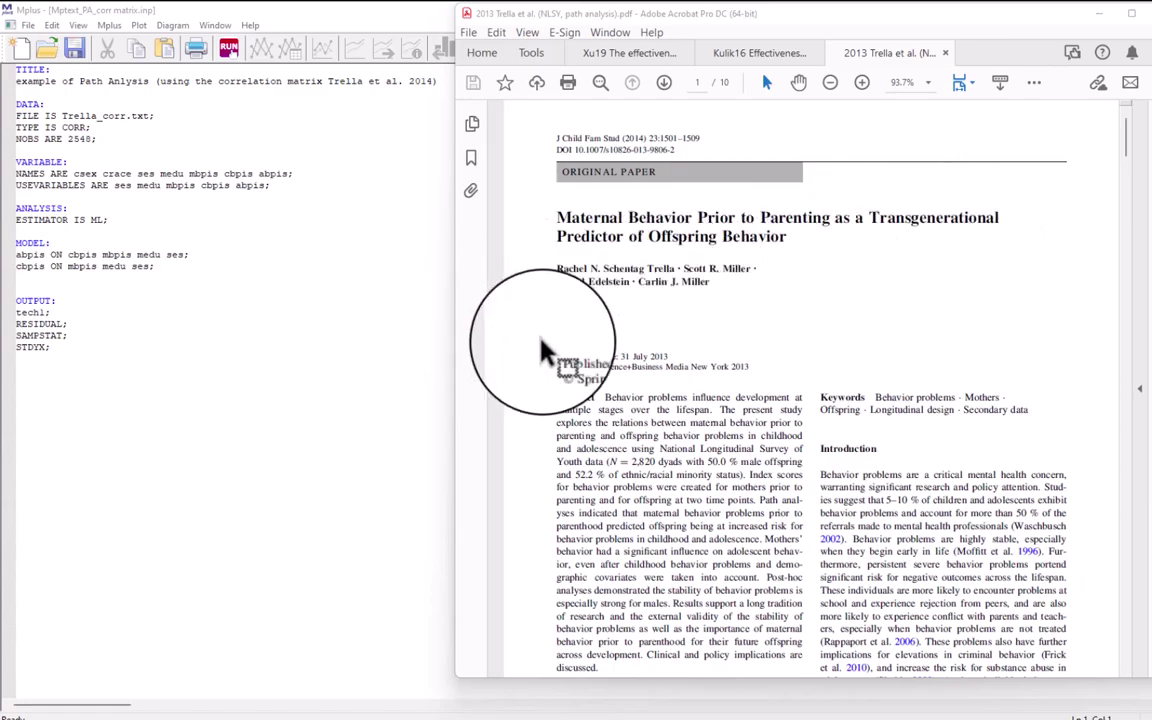
- Examine Table 1 with the correlations and the Fig. 2 path diagram in the path analysis article
scroll(830, 470, "down", 20)
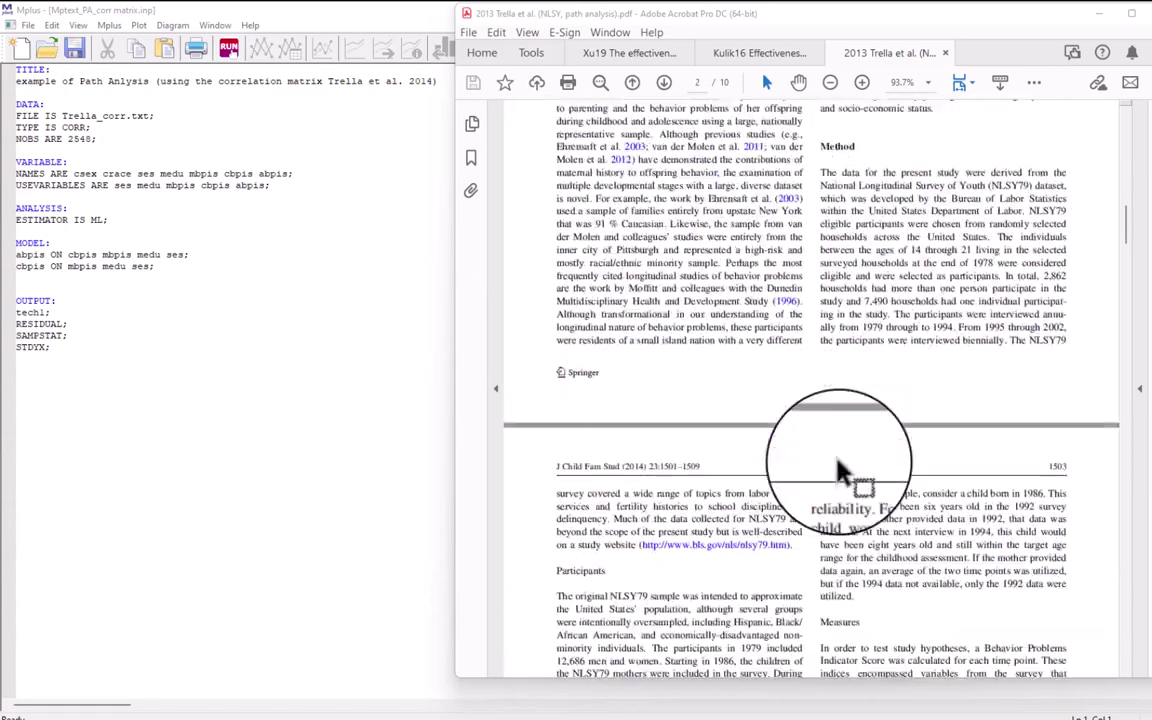
scroll(845, 460, "down", 20)
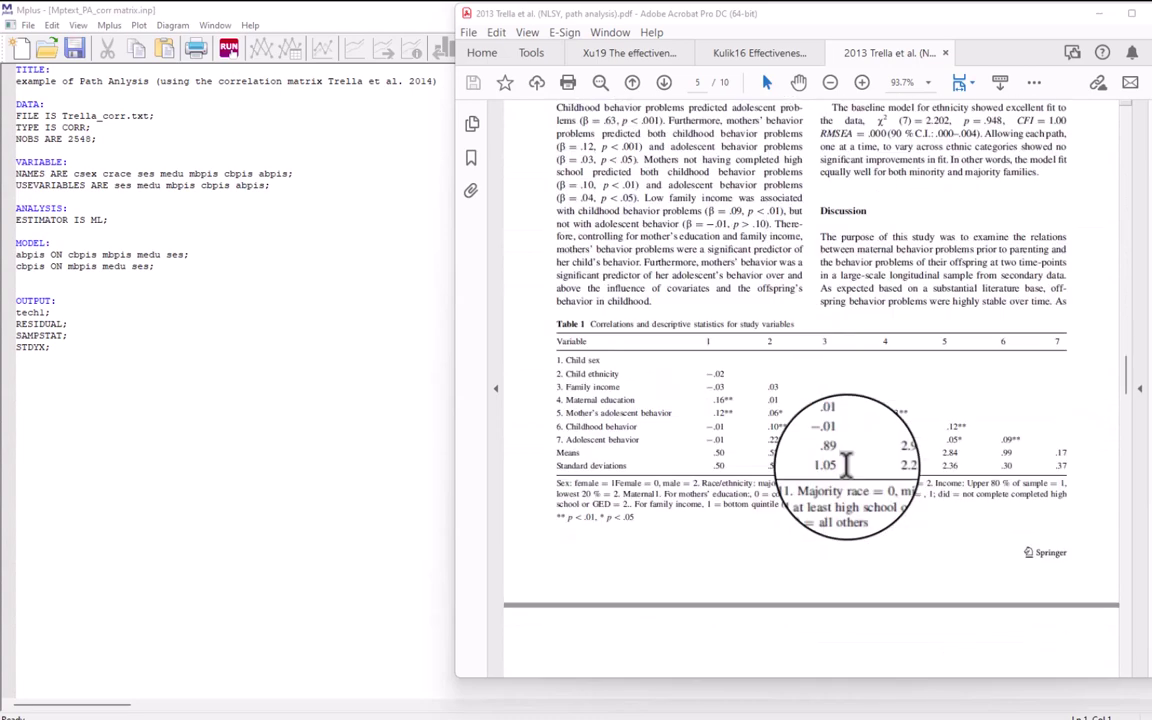
scroll(800, 440, "up", 3)
scroll(759, 413, "down", 1)
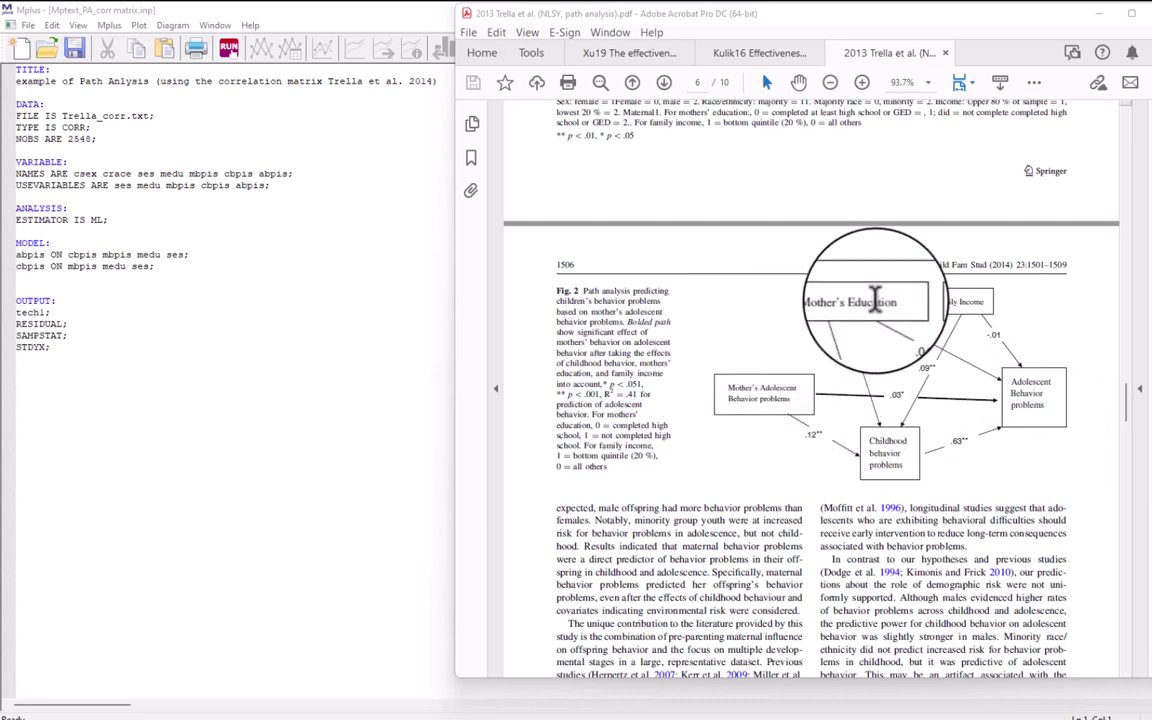
- Switch to Mplus and review the DATA commands for the file, the CORR type and the number of observations
left_click(273, 330)
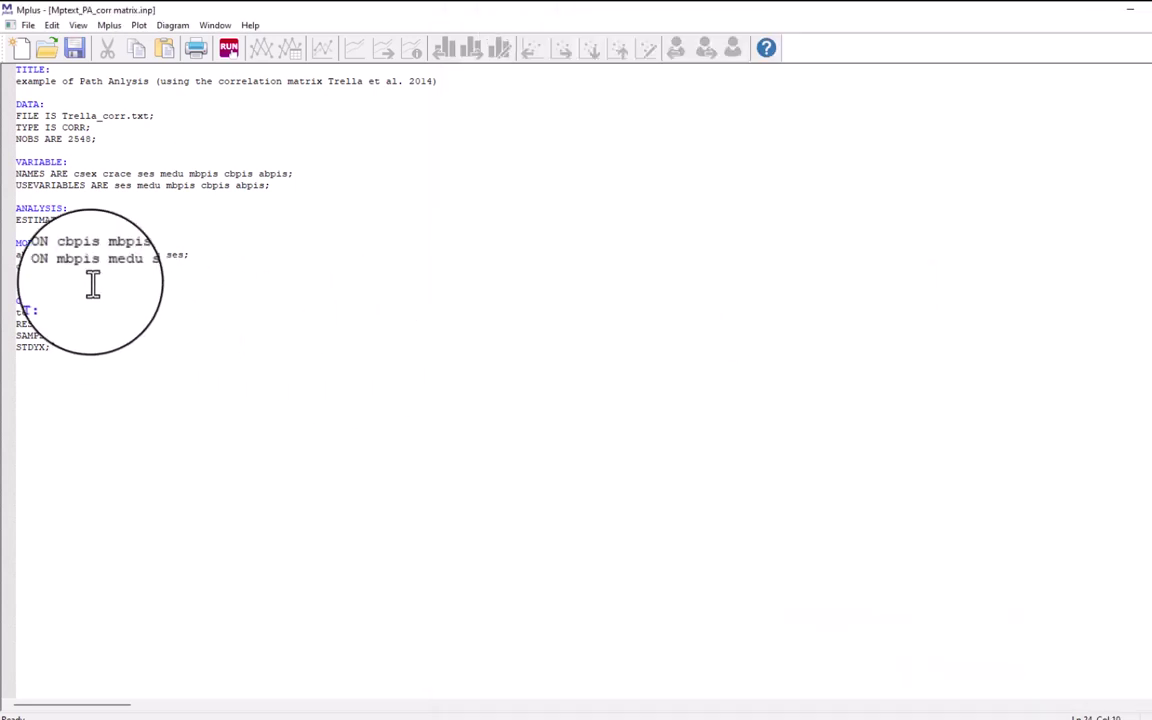
left_click_drag(105, 141, 8, 113)
left_click(93, 130)
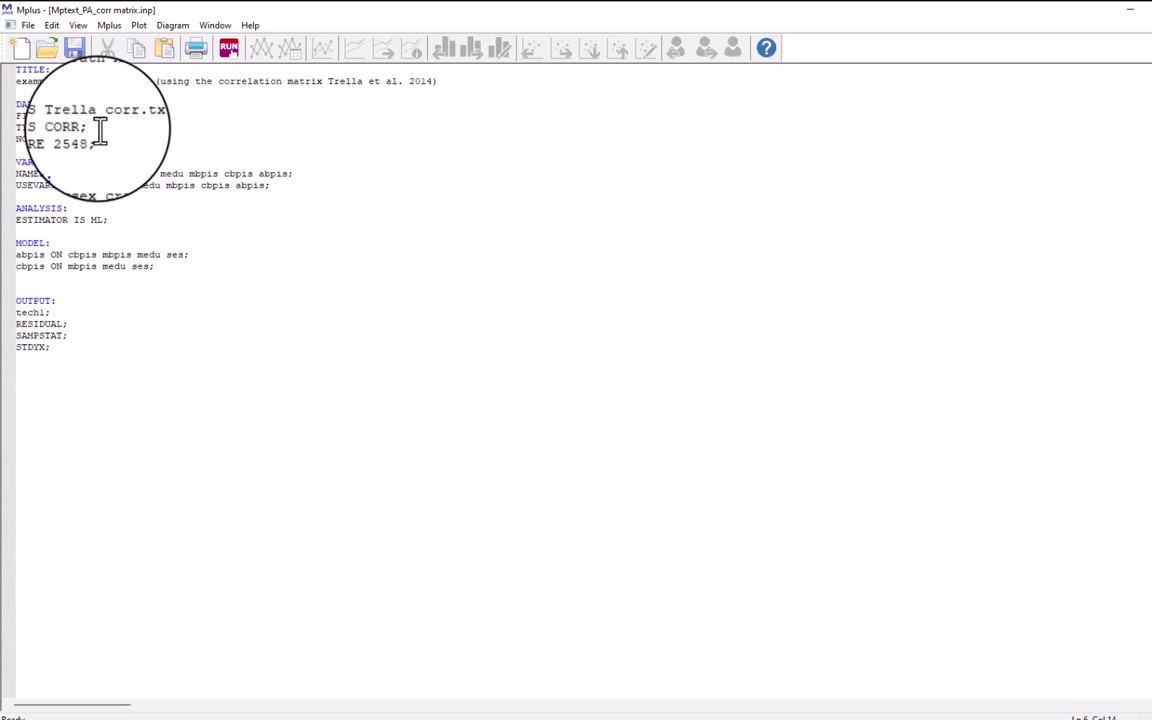
left_click_drag(99, 130, 10, 128)
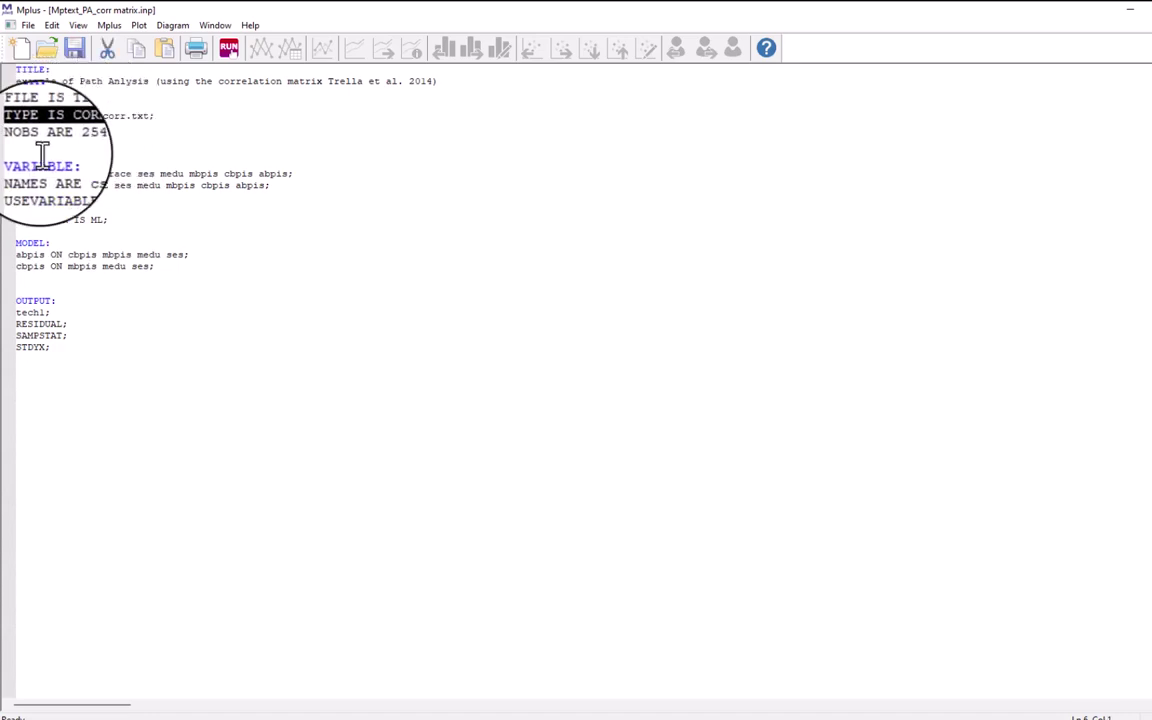
left_click(105, 142)
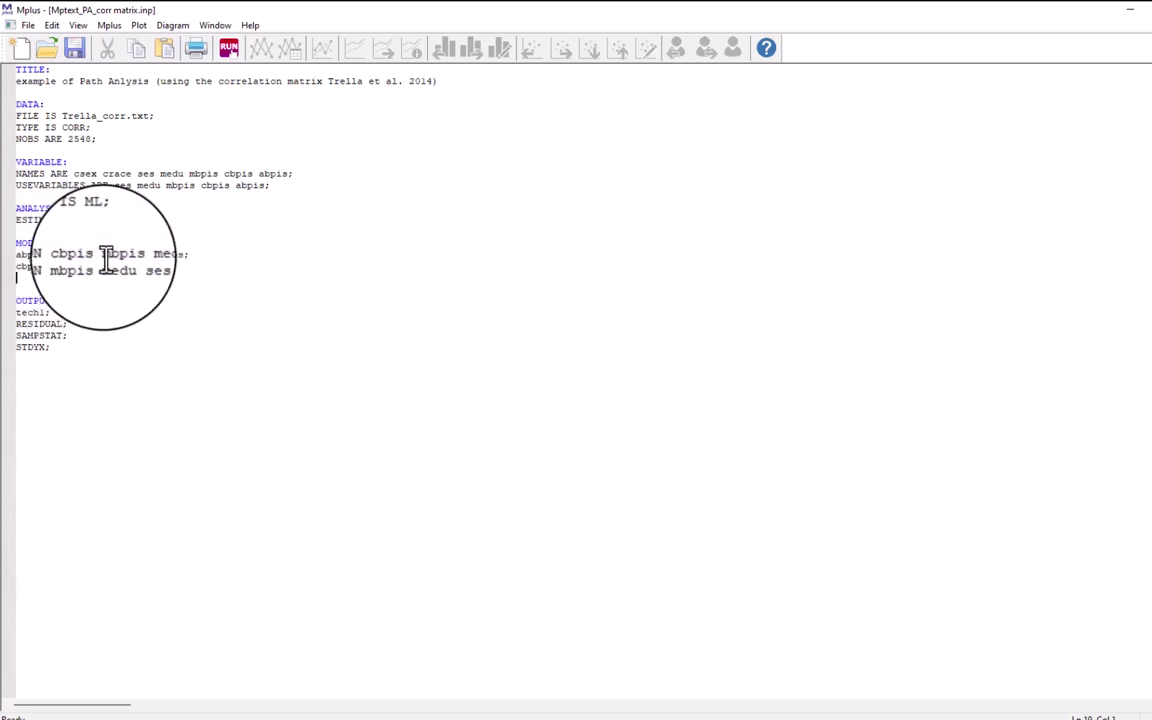
- Review the predictors mbpis, medu and ses in the abpis ON statement of the MODEL section
left_click(104, 254)
left_click_drag(104, 254, 186, 254)
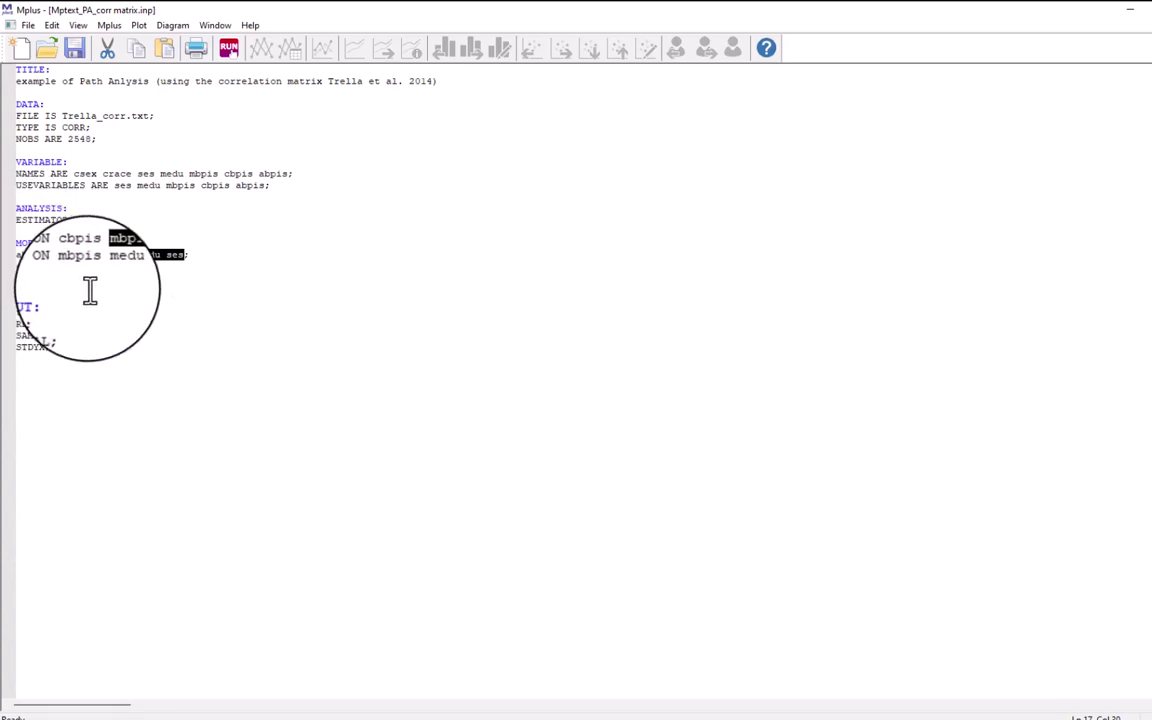
left_click(188, 322)
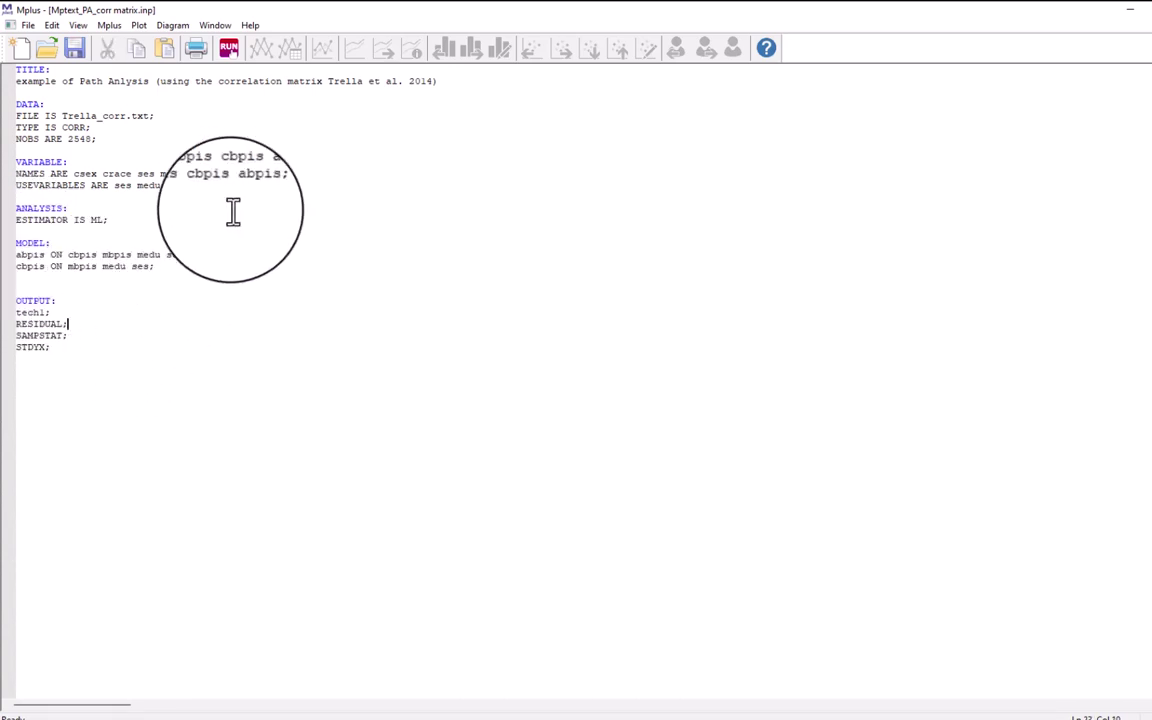
- Run the path analysis from the correlation matrix input and review the model fit information in the output
left_click(229, 50)
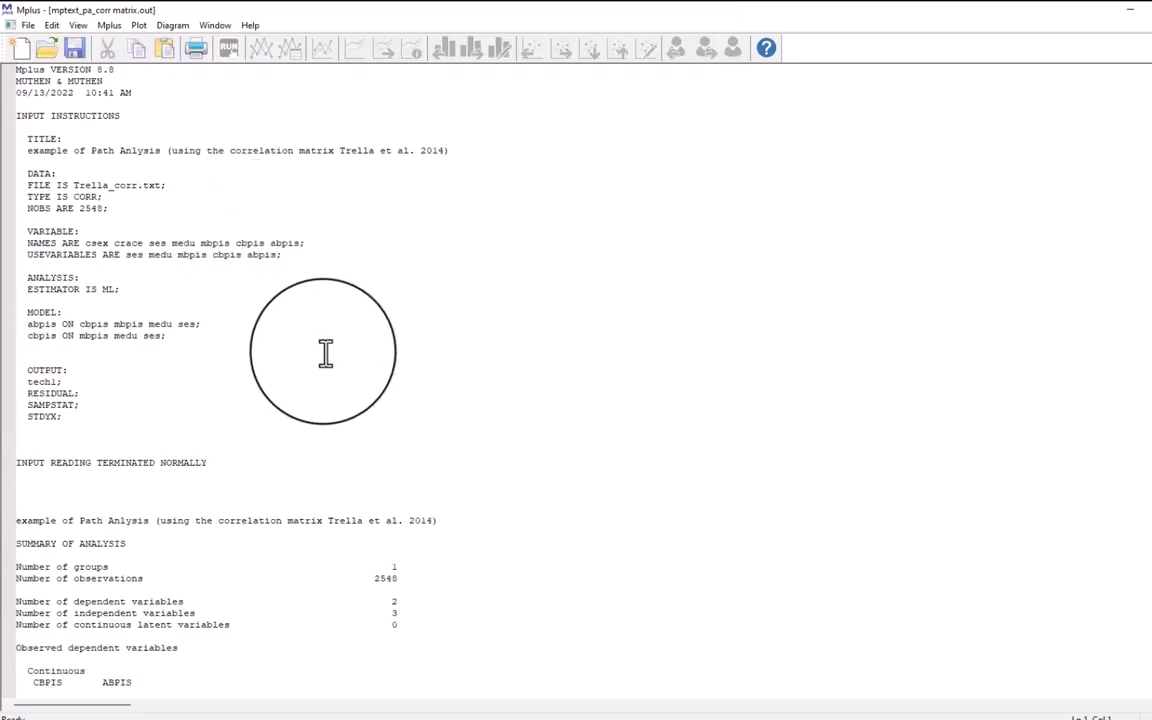
scroll(325, 352, "down", 20)
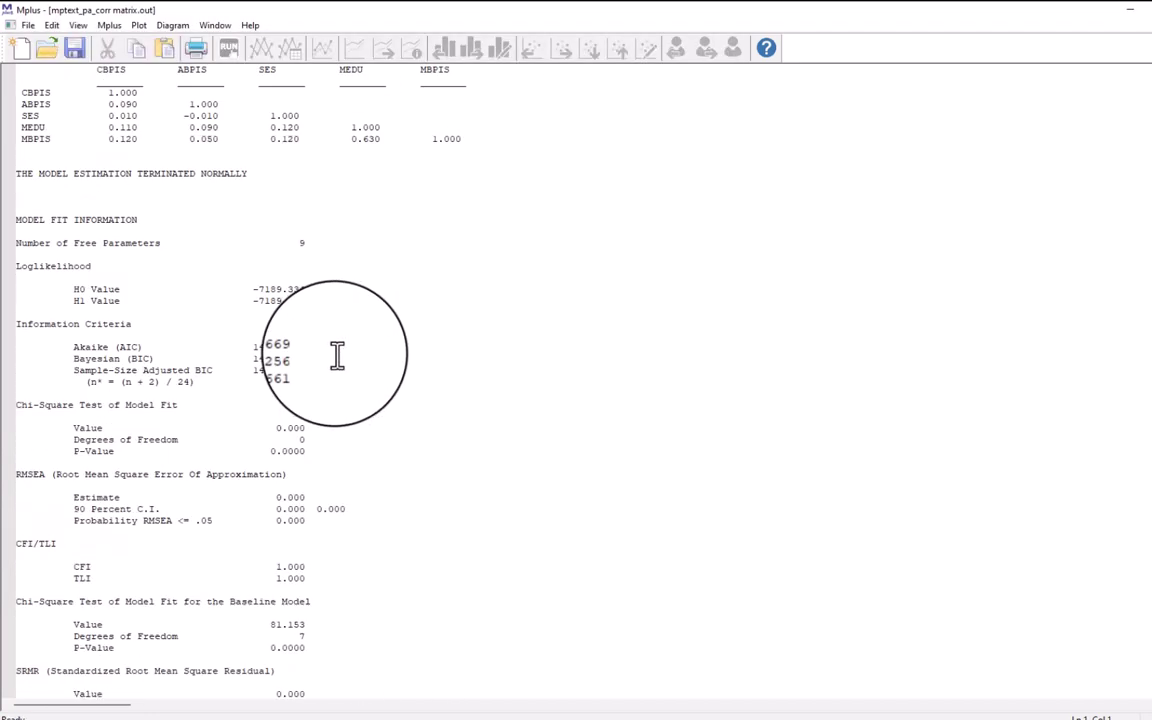
scroll(337, 355, "up", 2)
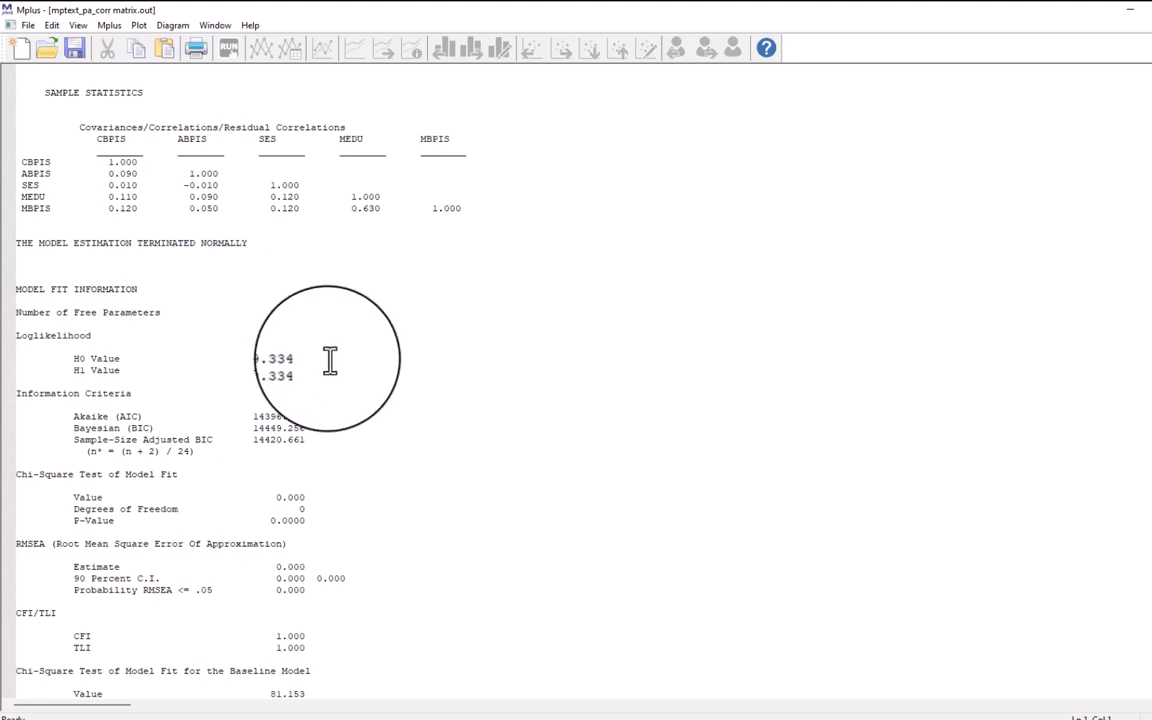
scroll(316, 388, "down", 2)
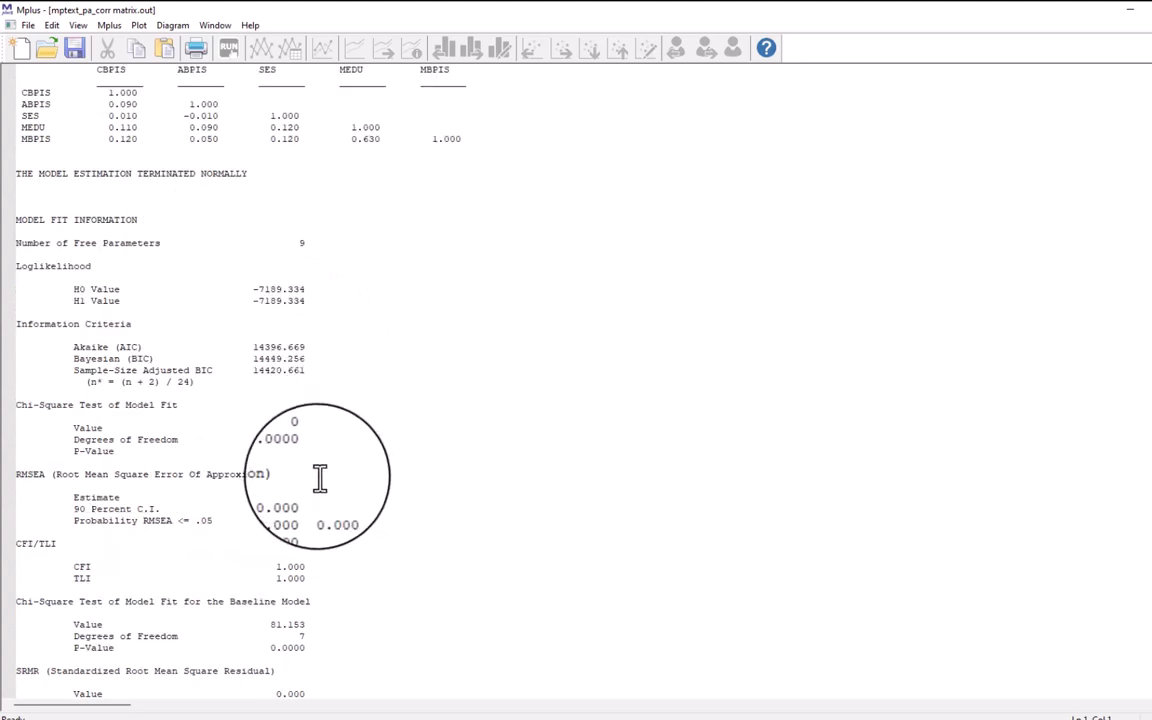
scroll(318, 476, "down", 2)
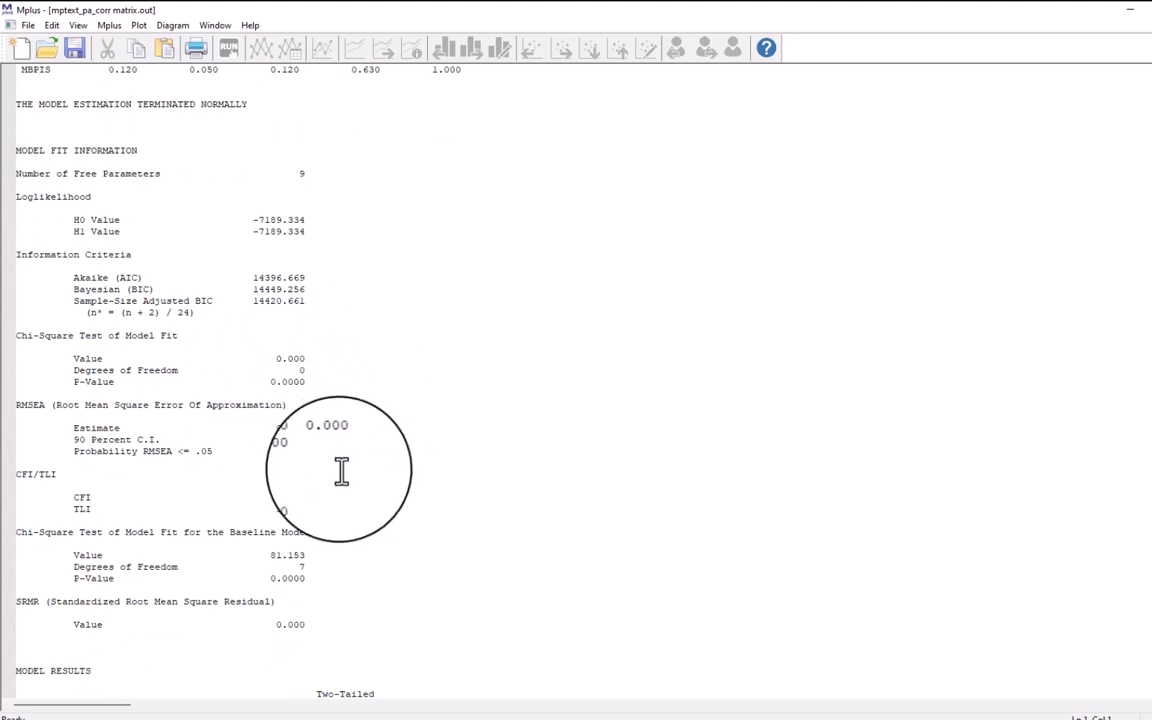
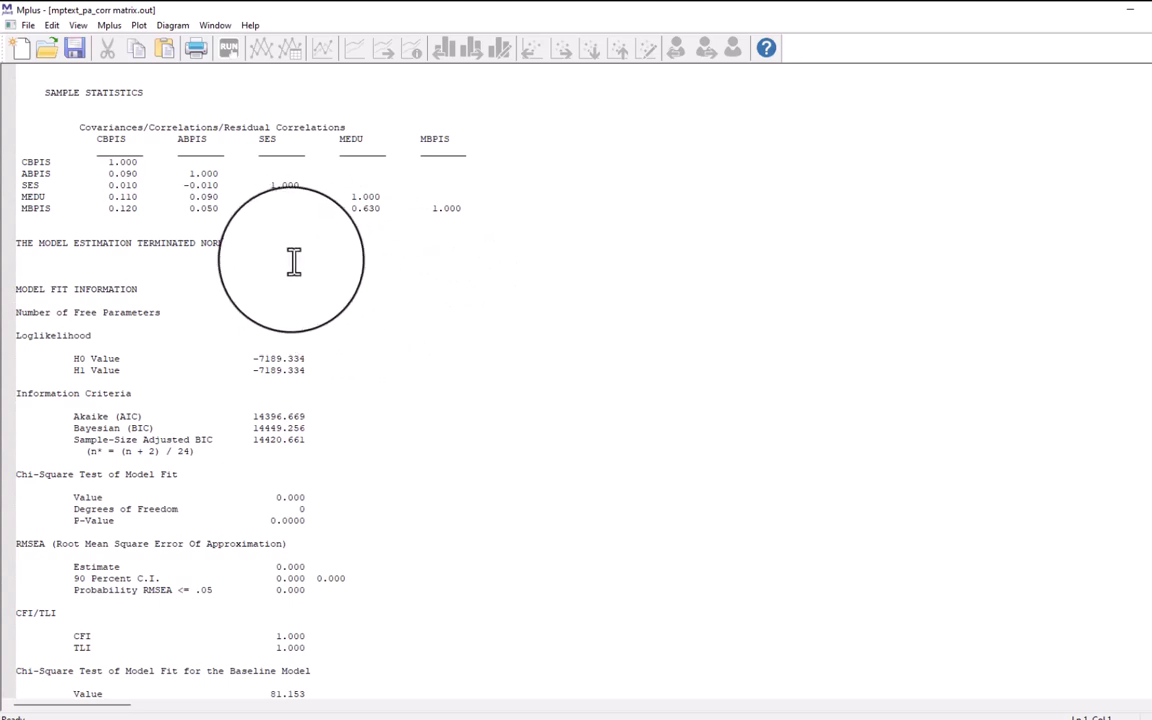
- Examine the sample correlation matrix by variable: the exogenous correlations, those with CBPIS and ABPIS, and the endogenous variances
left_click_drag(354, 212, 397, 208)
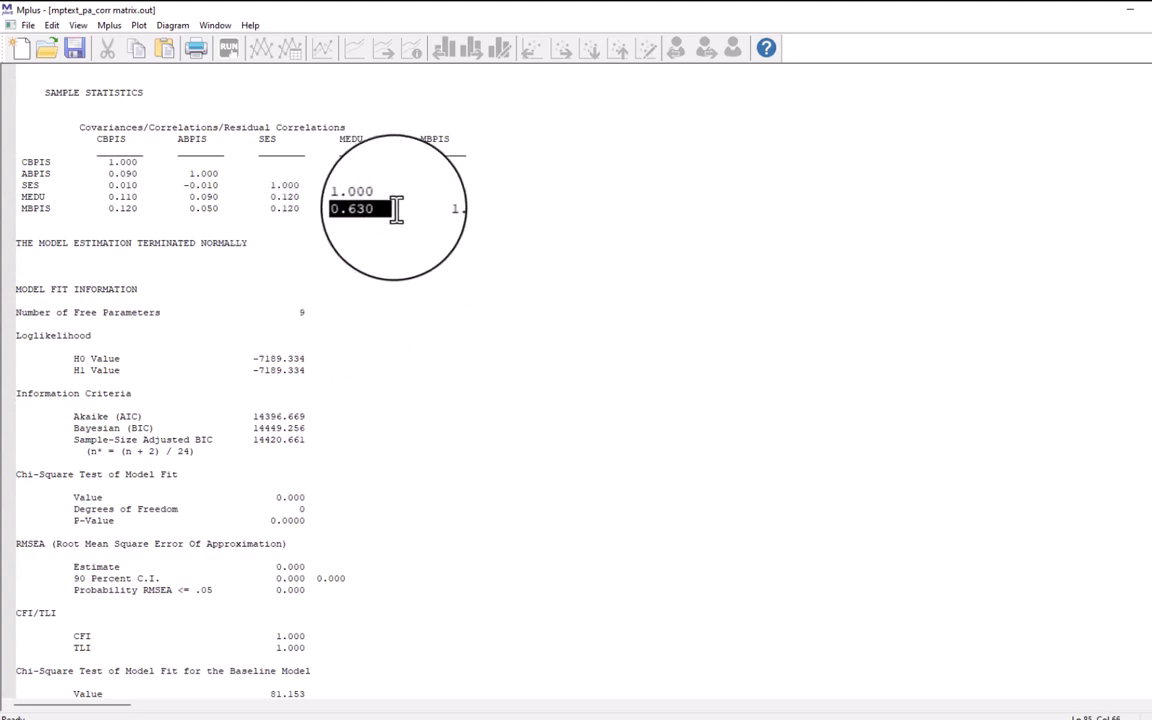
double_click(270, 201)
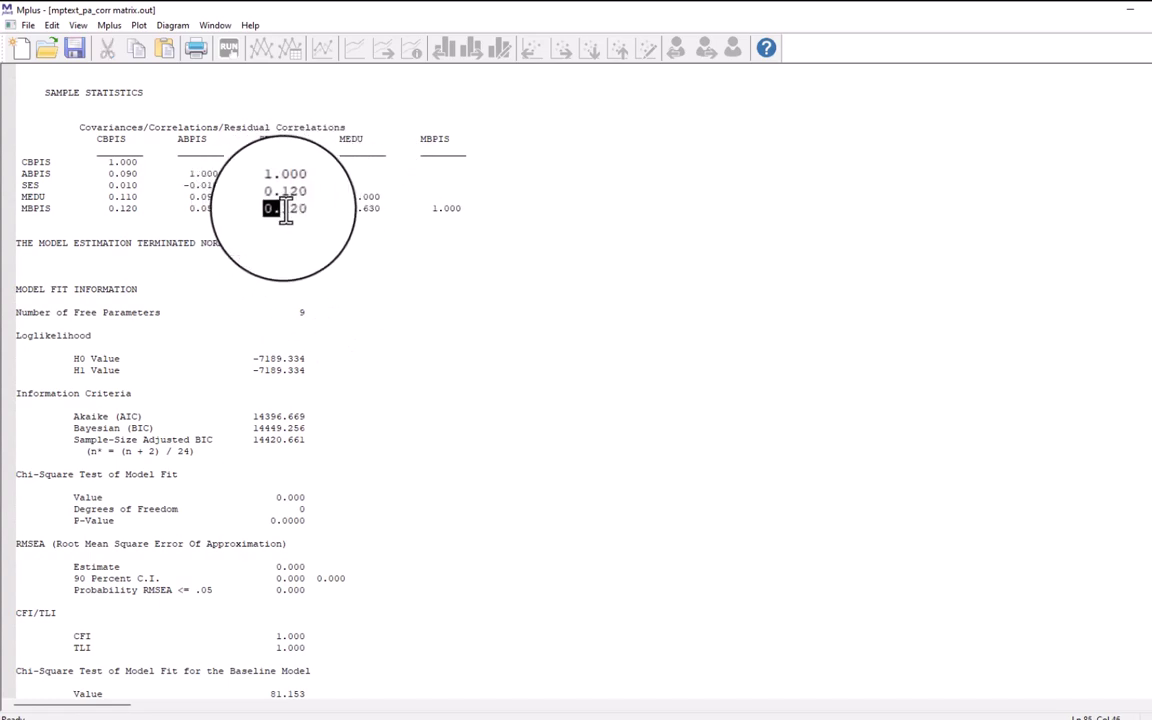
double_click(358, 212)
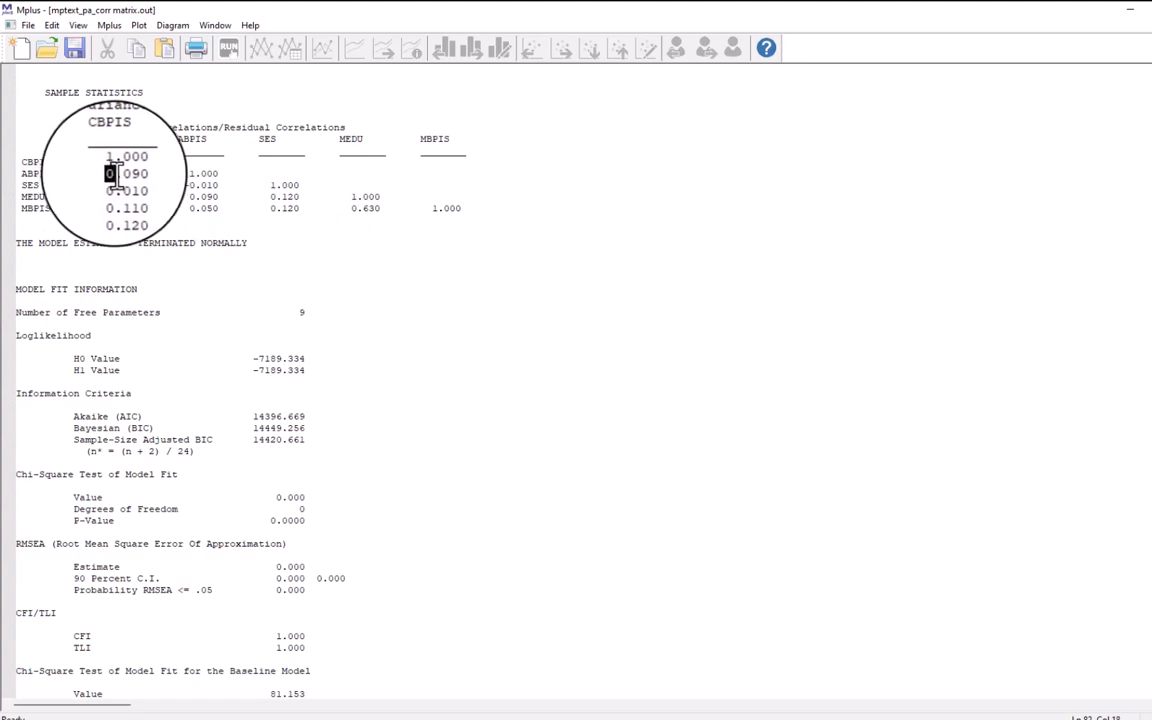
left_click_drag(108, 174, 138, 212)
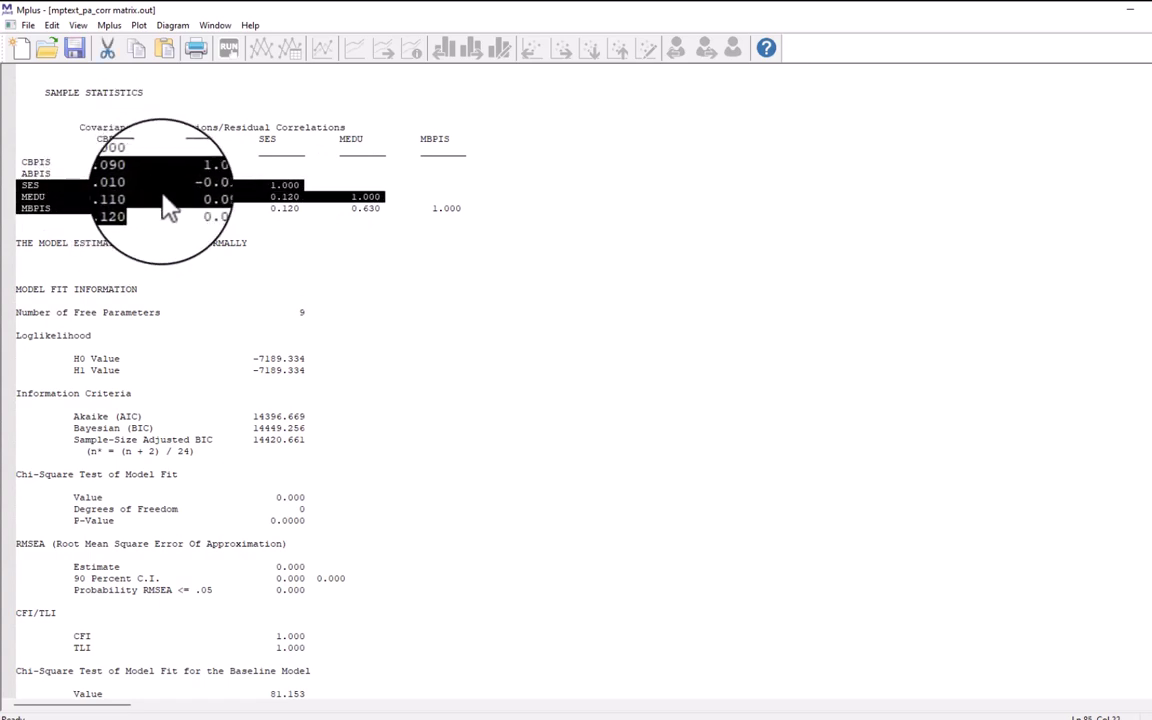
left_click(237, 210)
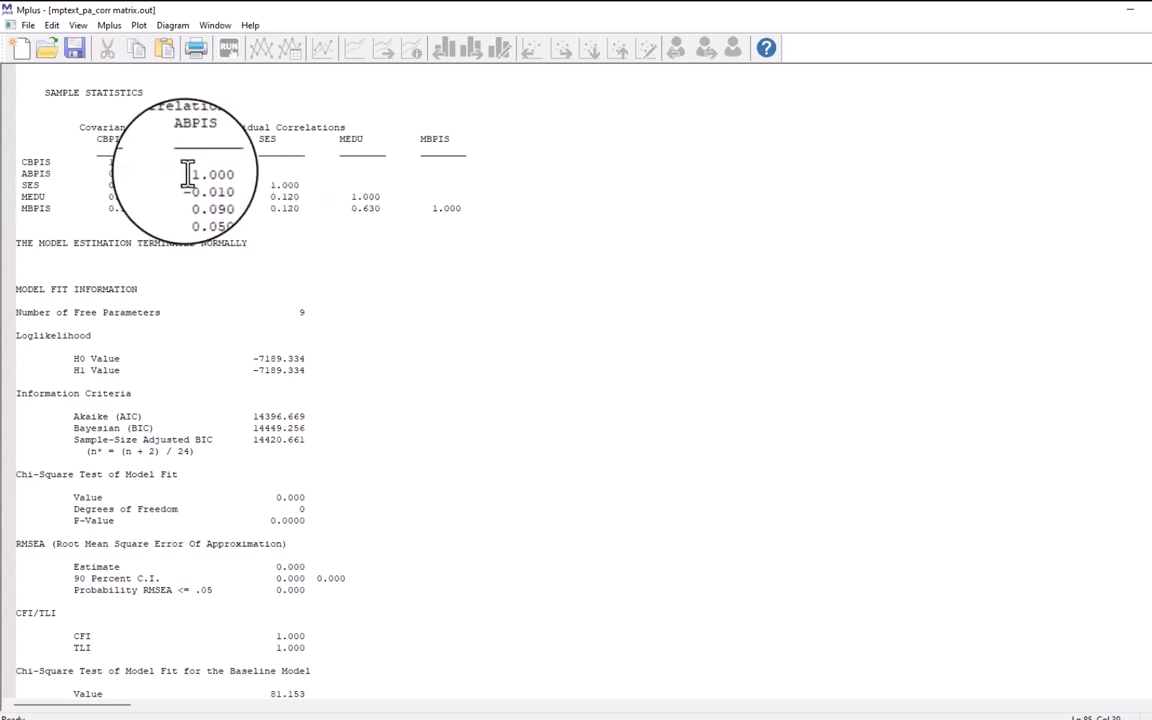
left_click_drag(180, 186, 227, 207)
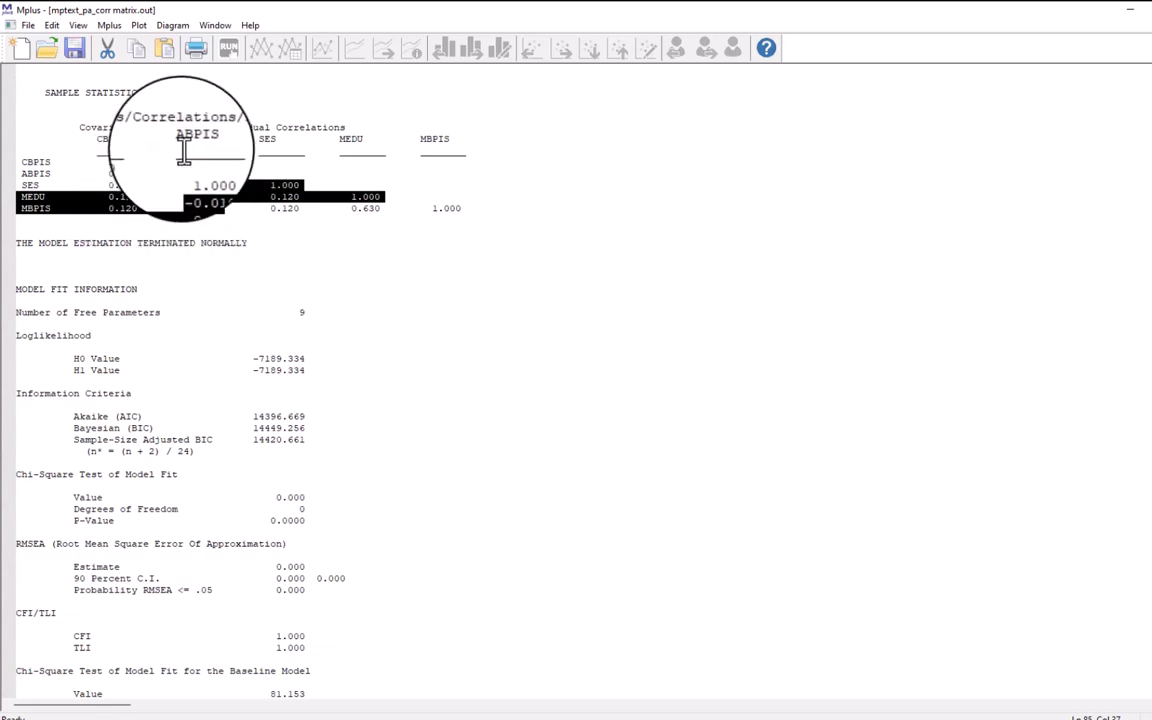
left_click(187, 186)
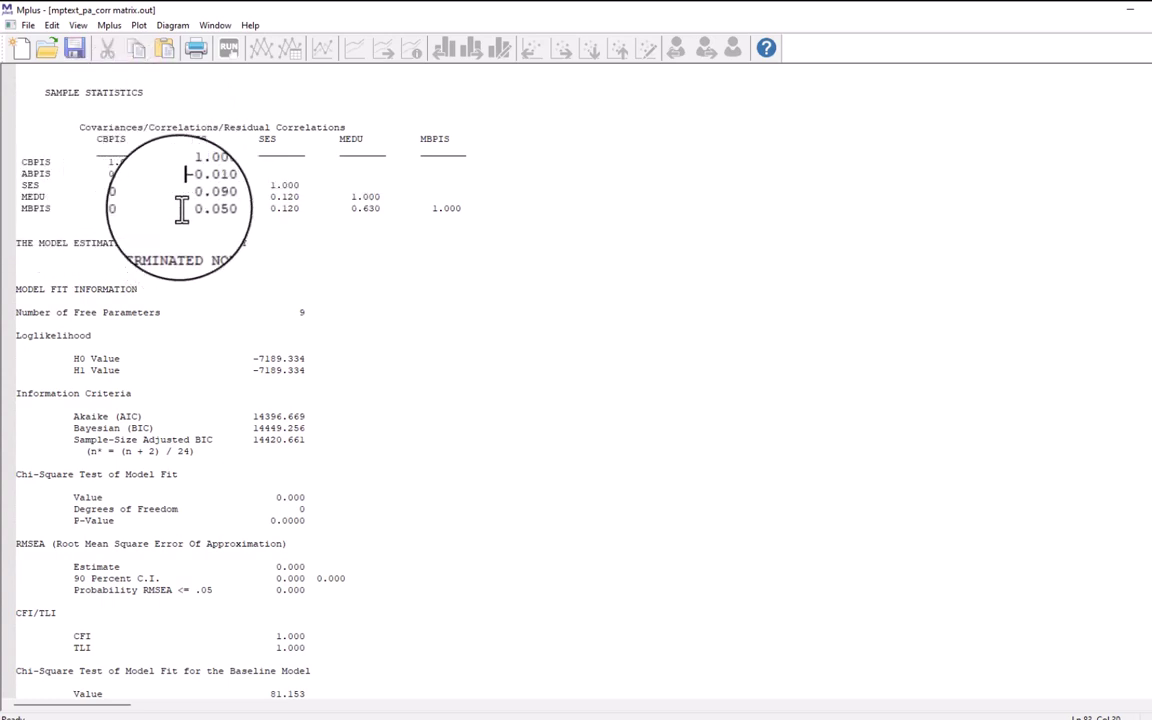
left_click_drag(109, 163, 223, 172)
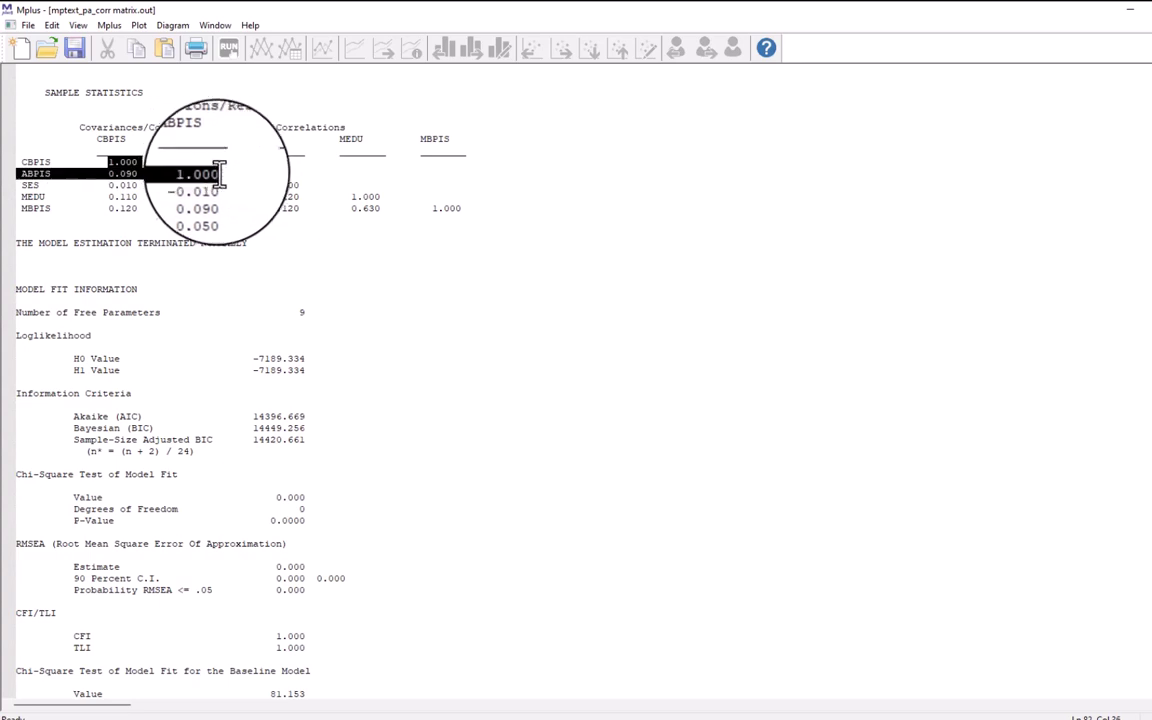
left_click(104, 163)
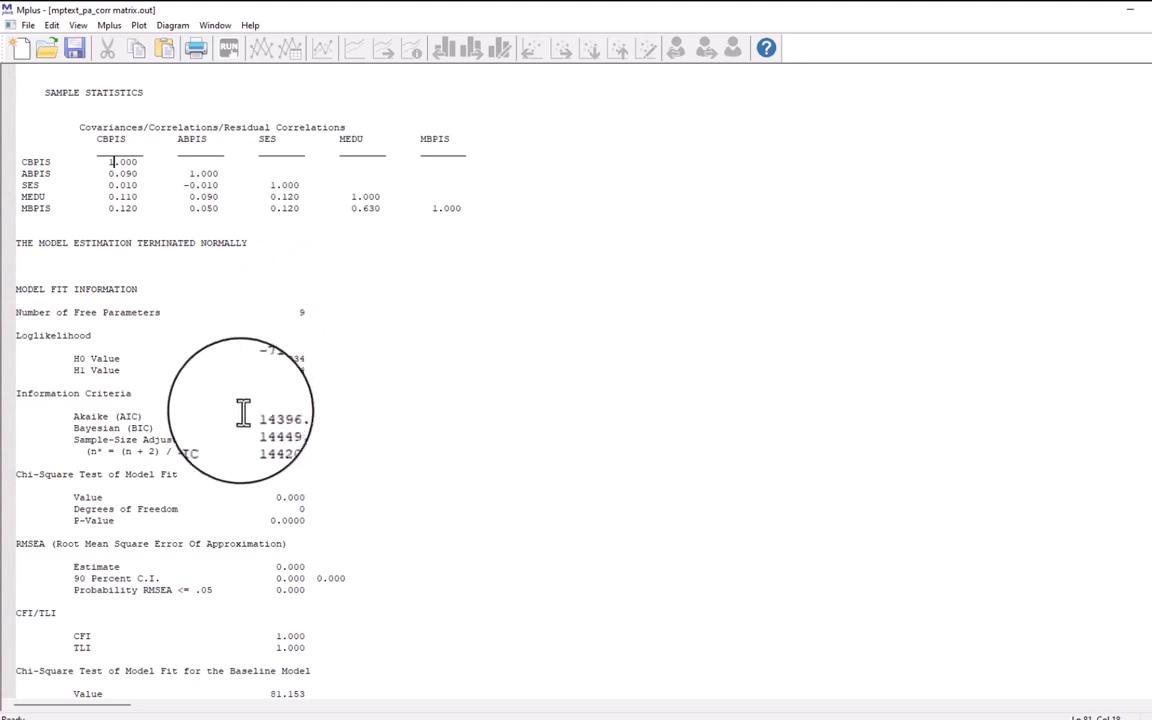
- Check the number of free parameters against the fit statistics and the full sample correlation matrix
double_click(300, 312)
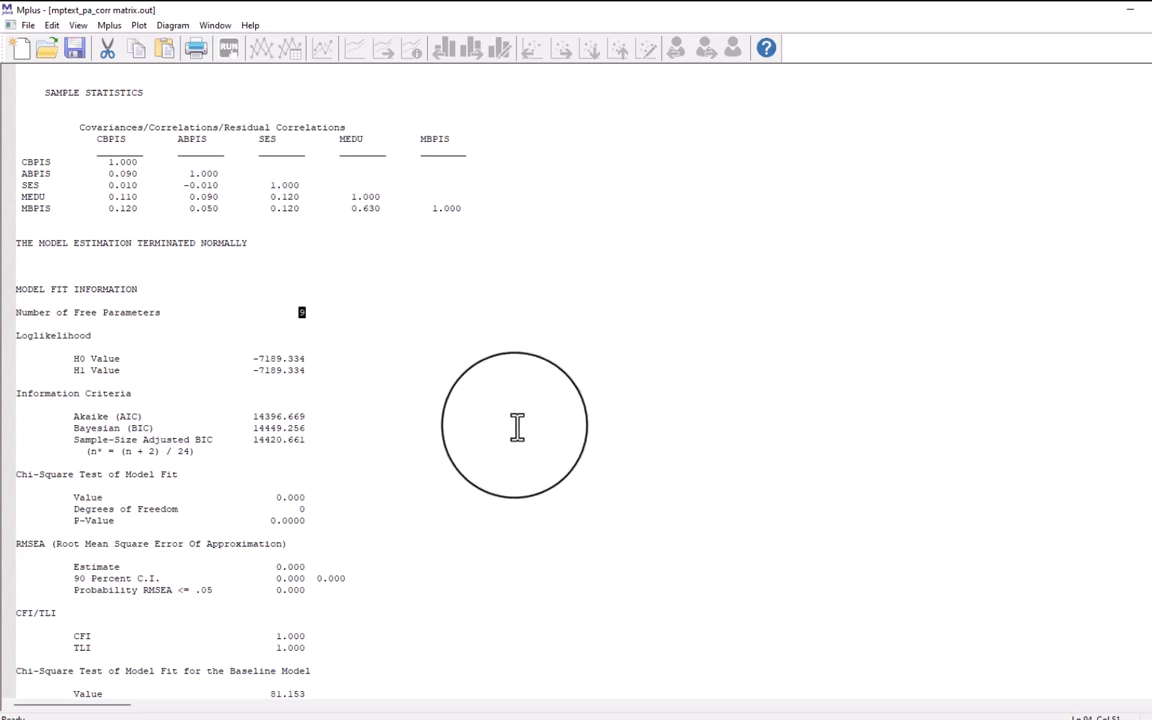
scroll(517, 427, "down", 4)
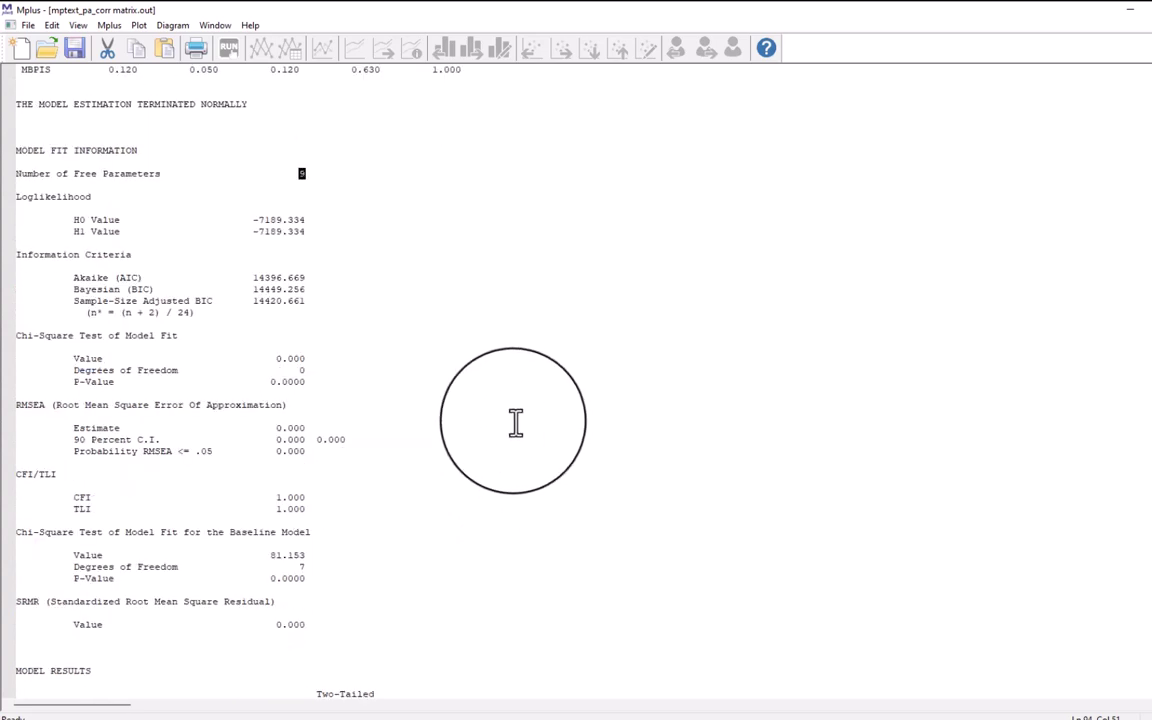
scroll(515, 422, "up", 6)
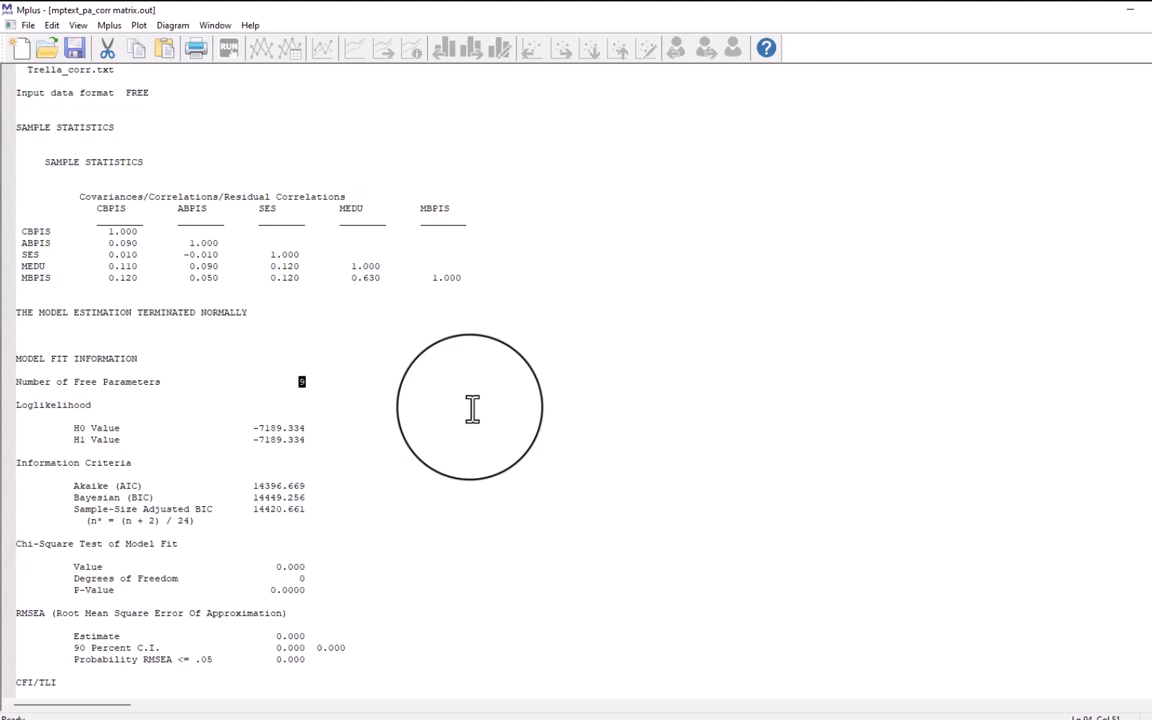
left_click_drag(38, 195, 505, 305)
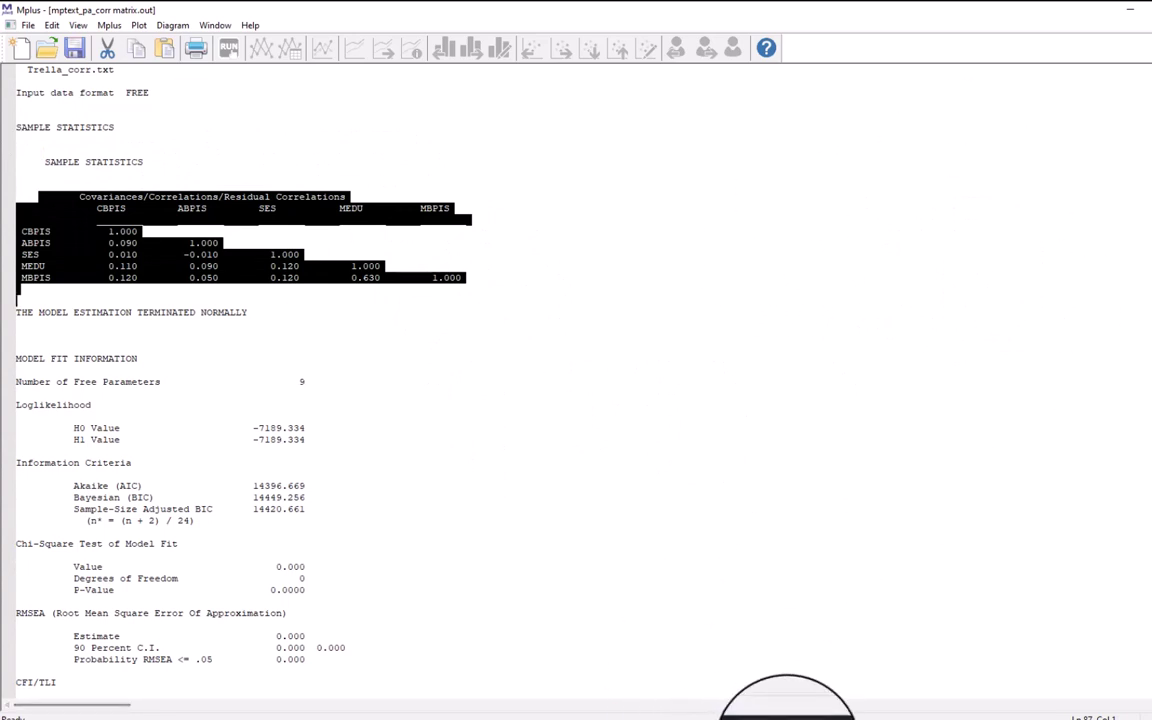
- Bring up the input file "Mptext_PA_corr matrix force complete specification.inp" from the open Mplus windows
left_click(768, 715)
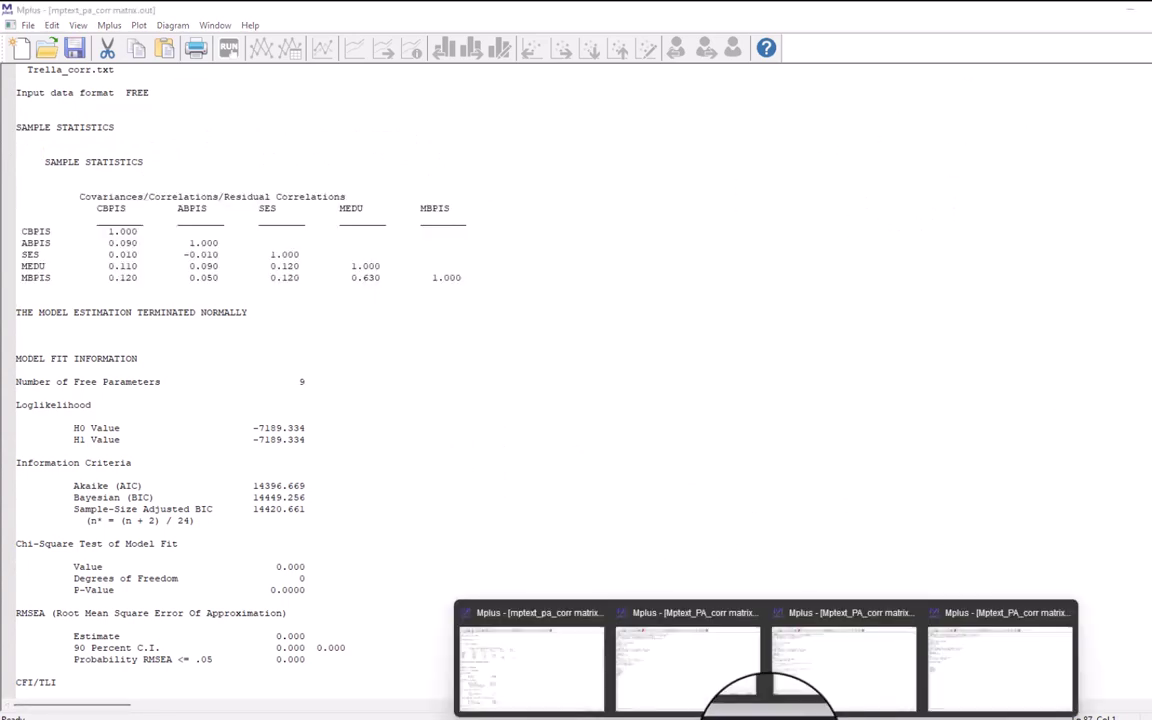
mouse_move(720, 687)
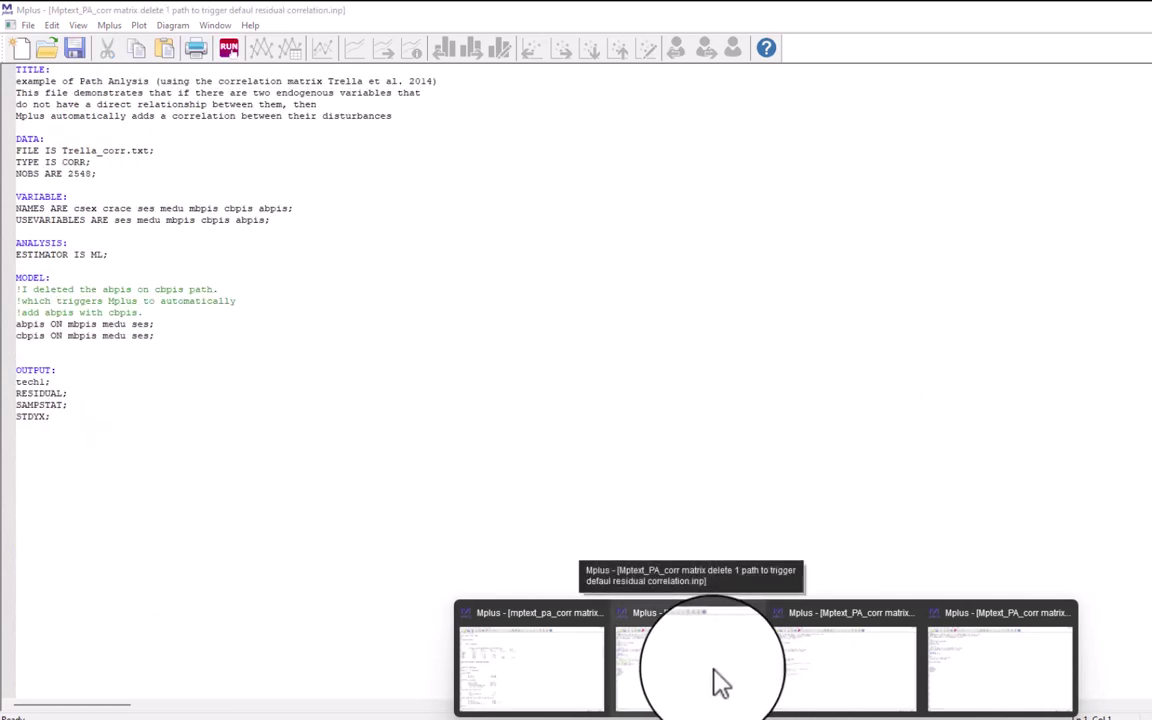
mouse_move(849, 681)
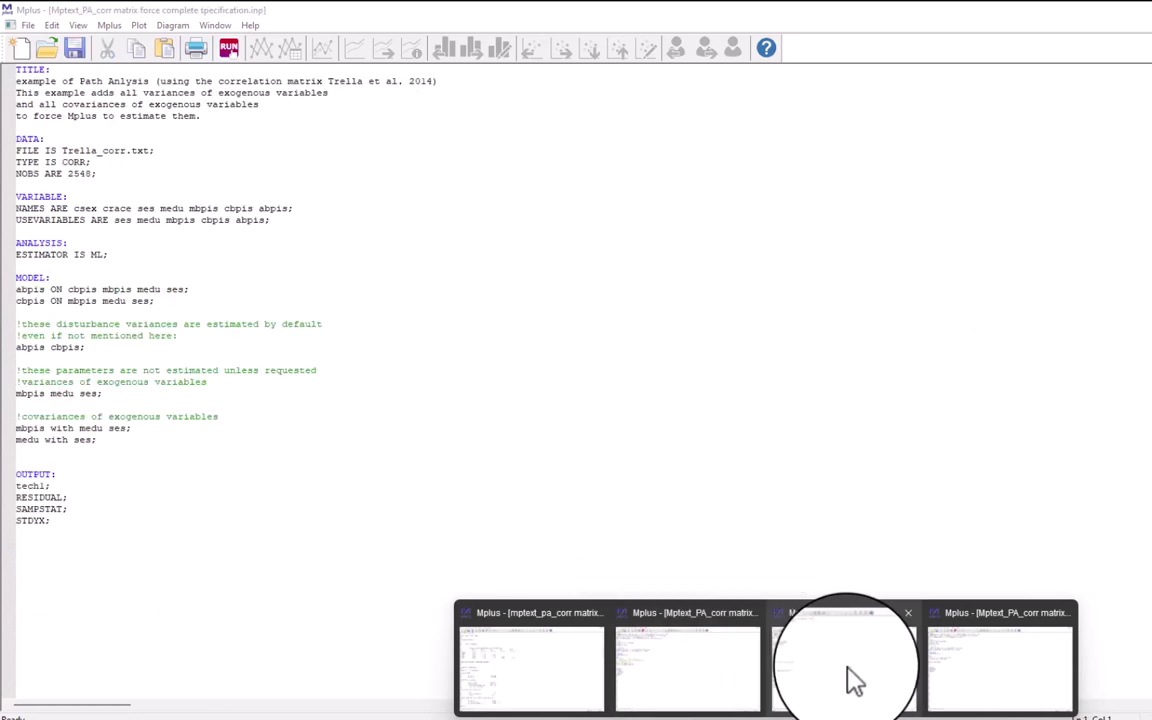
left_click(849, 681)
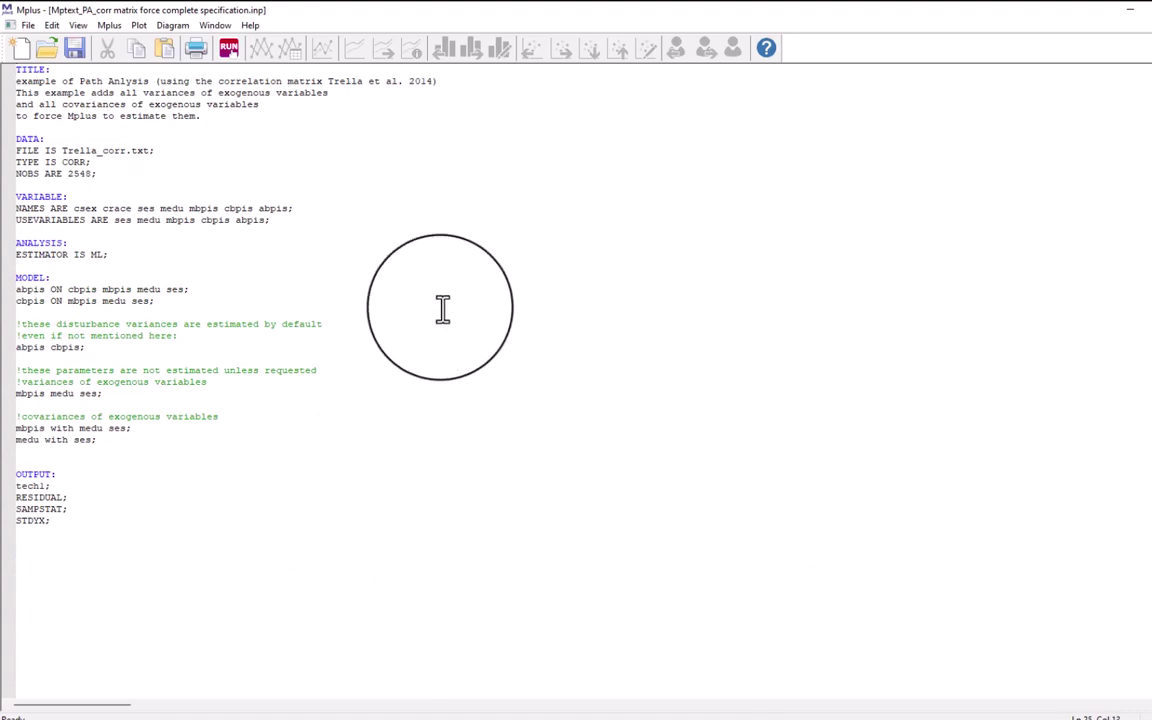
- Review the two ON statements and the abpis cbpis disturbance variance statement in the MODEL section
left_click(215, 347)
left_click(173, 307)
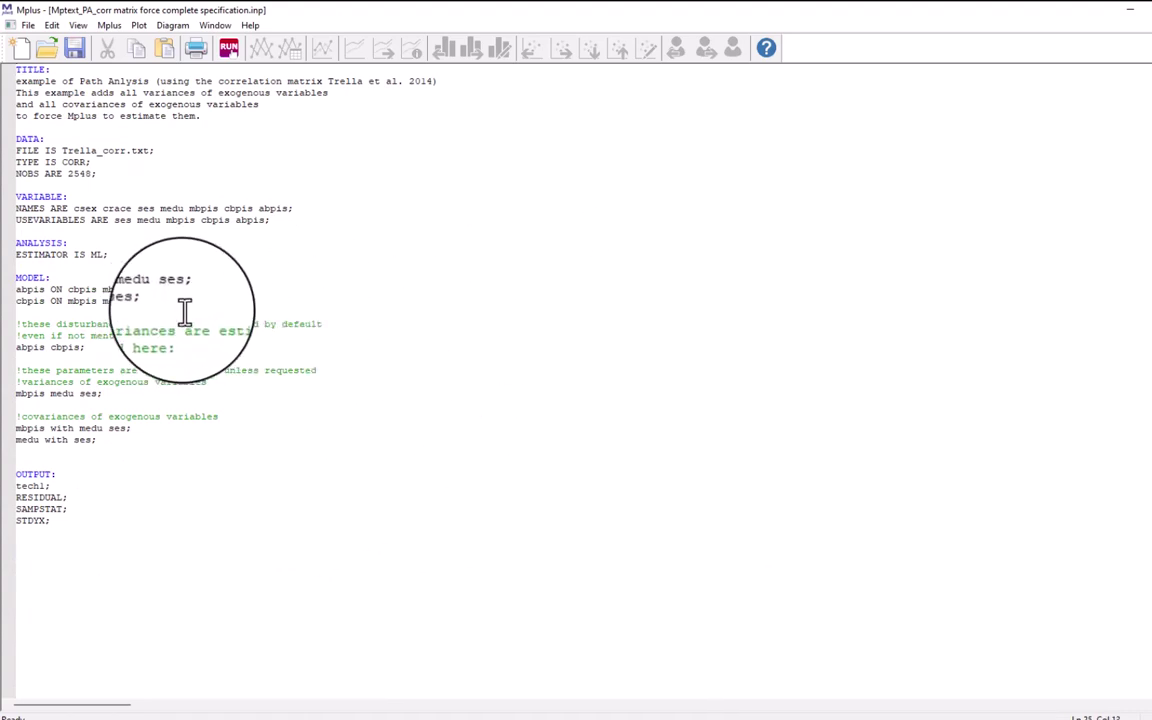
left_click_drag(173, 307, 18, 290)
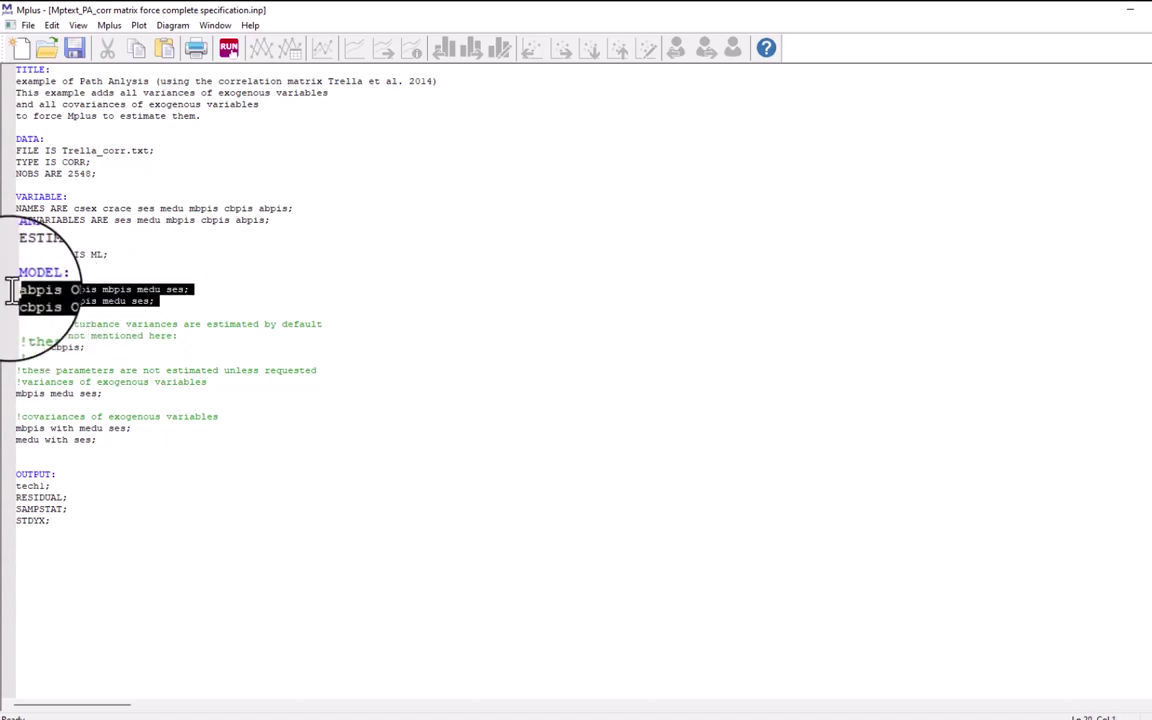
left_click(80, 347)
left_click_drag(82, 347, 15, 348)
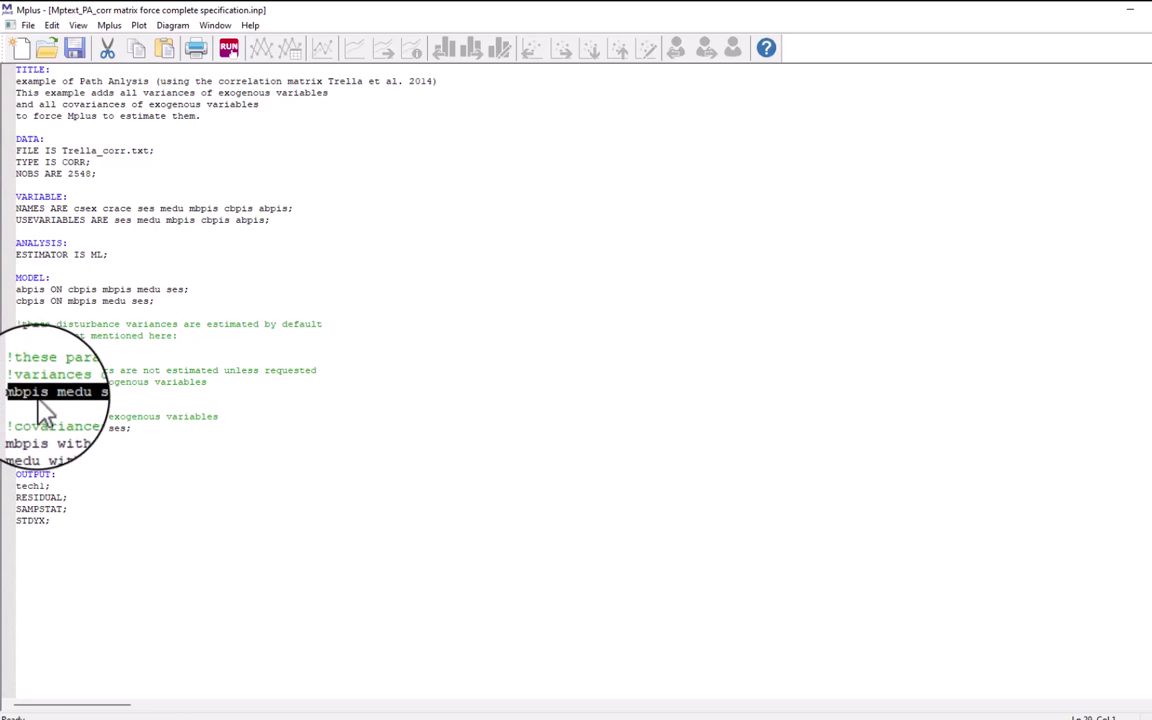
- Review the covariance statements of the exogenous variables in the MODEL section and run the complete-specification analysis
left_click(104, 443)
left_click_drag(104, 443, 20, 430)
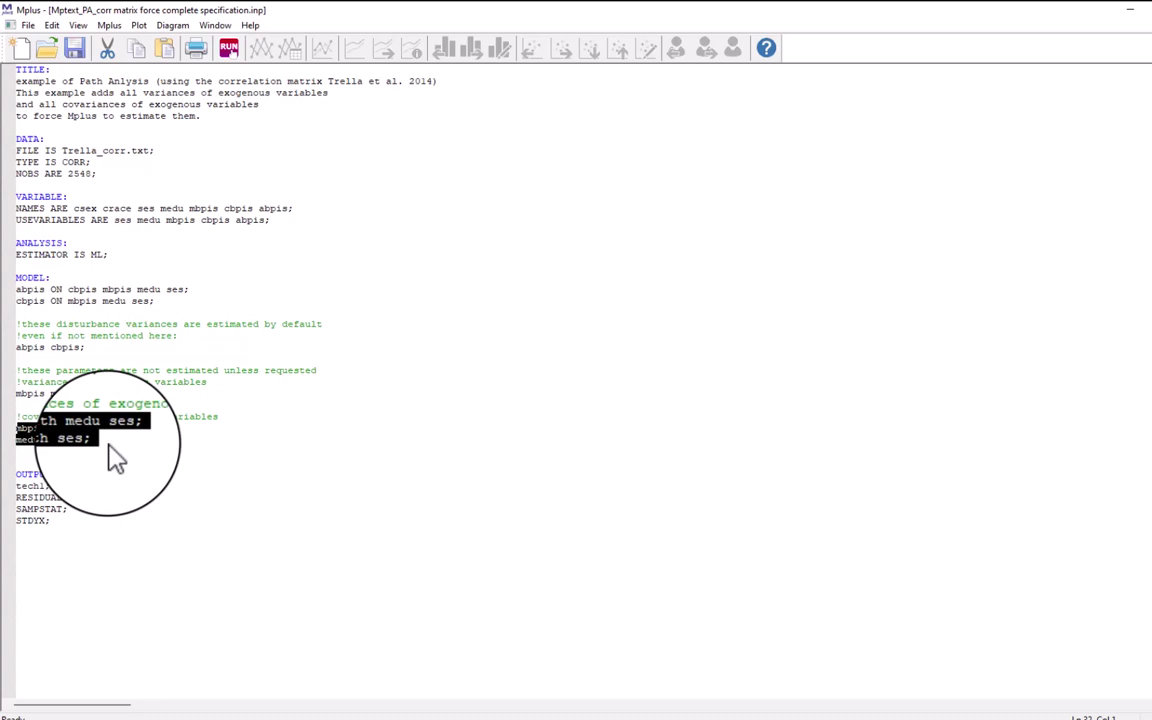
left_click(230, 50)
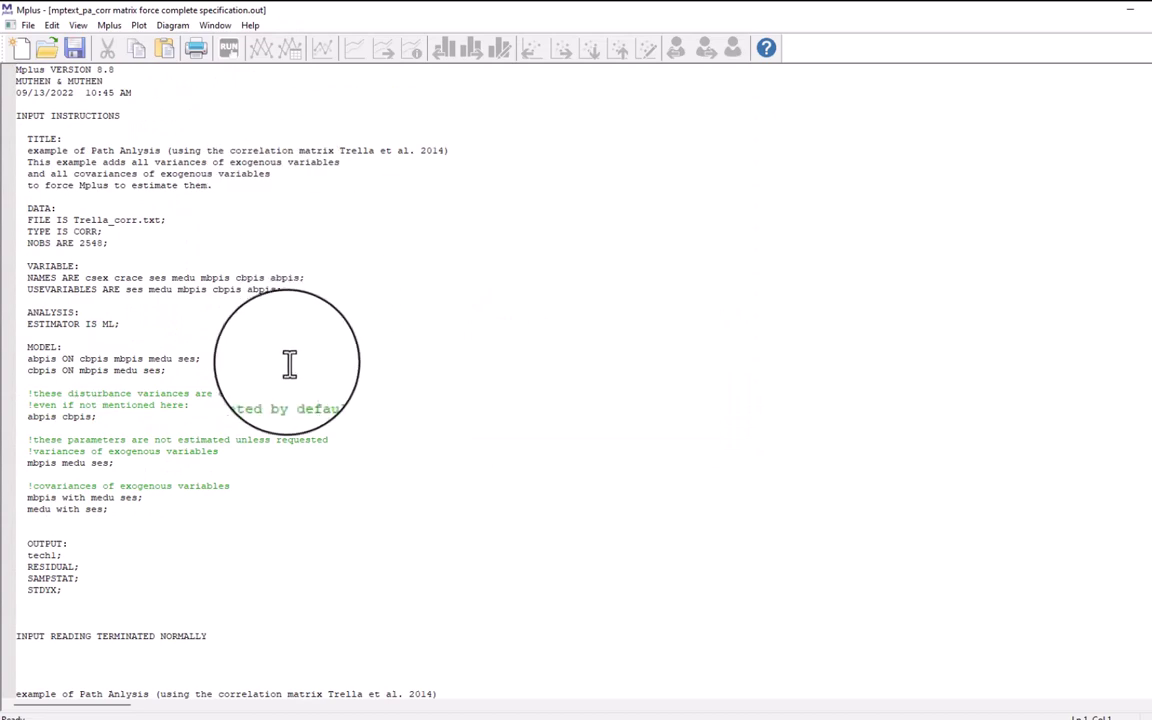
- Look through the analysis summary, sample statistics and model fit information in the complete-specification output
scroll(323, 375, "down", 12)
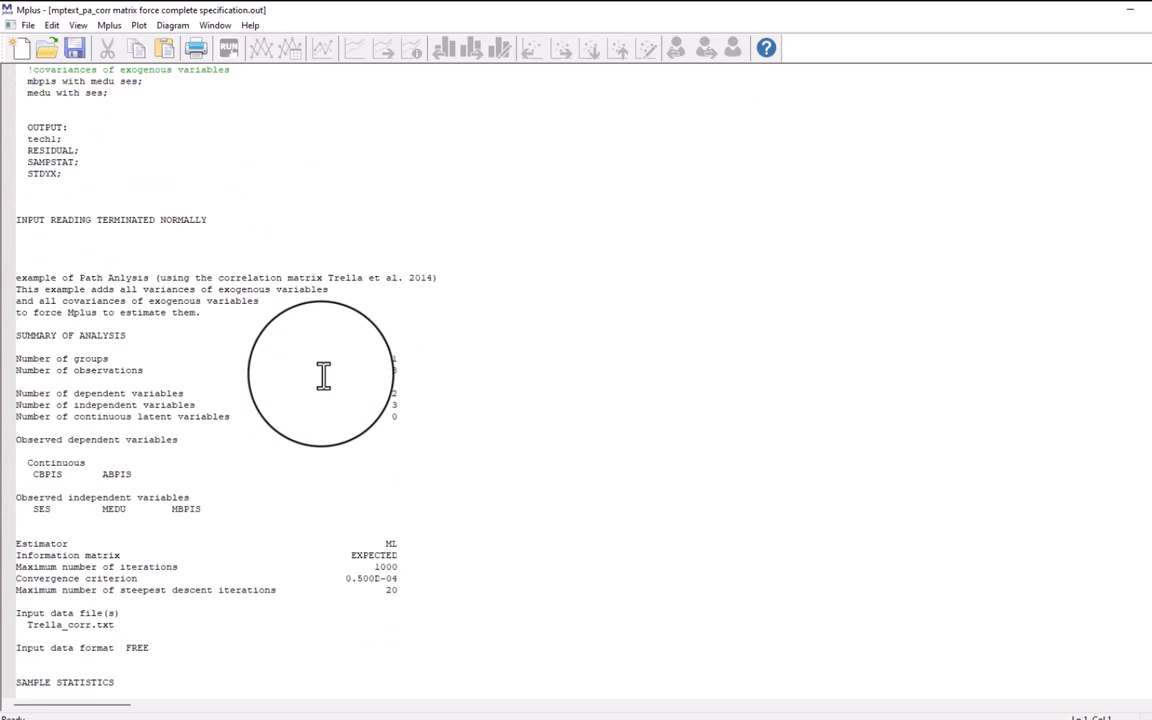
scroll(397, 390, "down", 8)
scroll(398, 390, "down", 6)
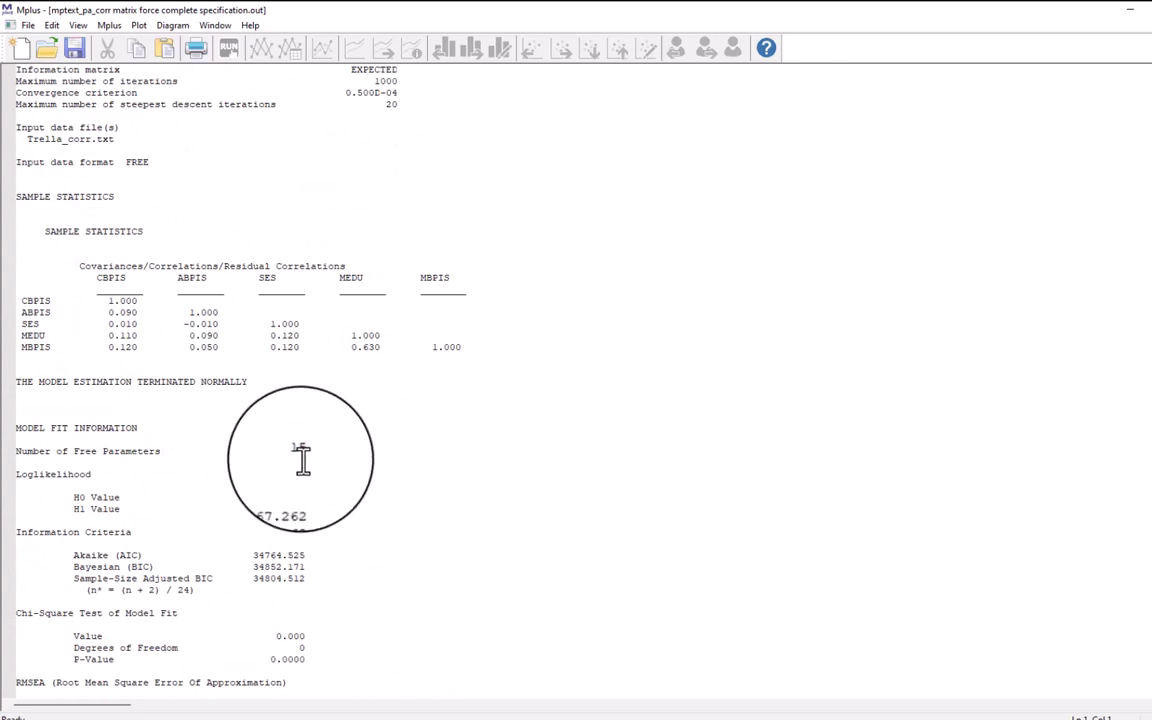
scroll(302, 460, "down", 4)
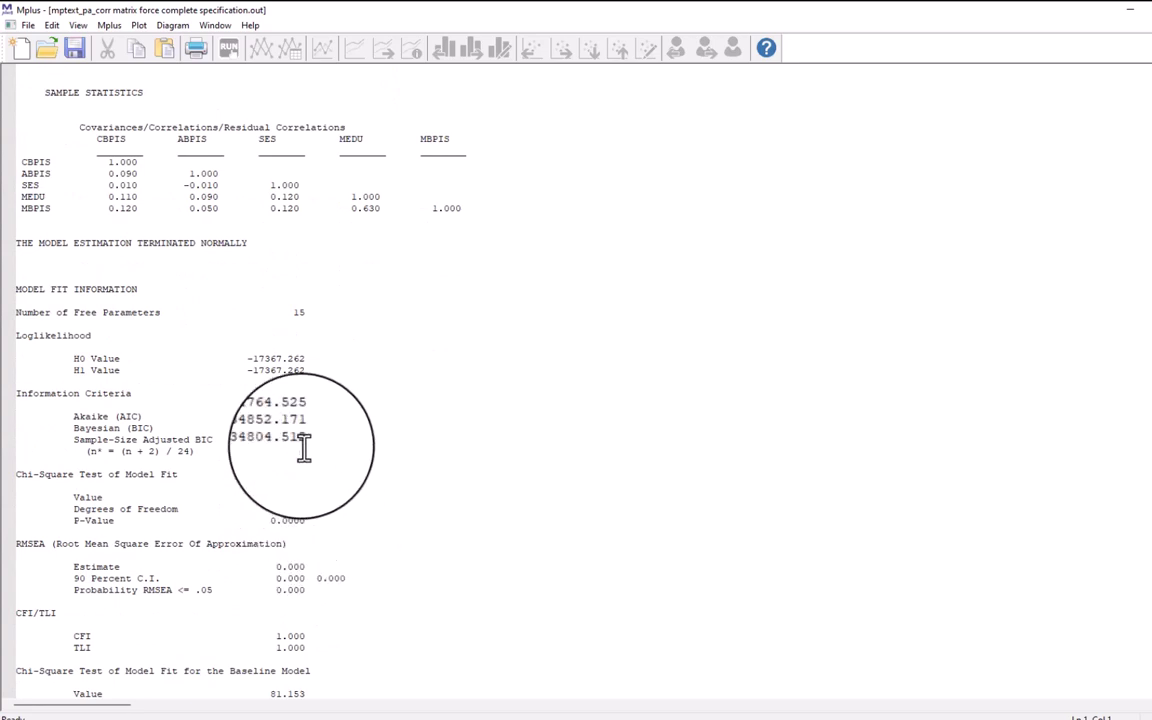
- Examine the full sample correlation matrix, including the diagonal variances and the correlations among all five variables
scroll(300, 425, "up", 6)
left_click_drag(472, 417, 24, 370)
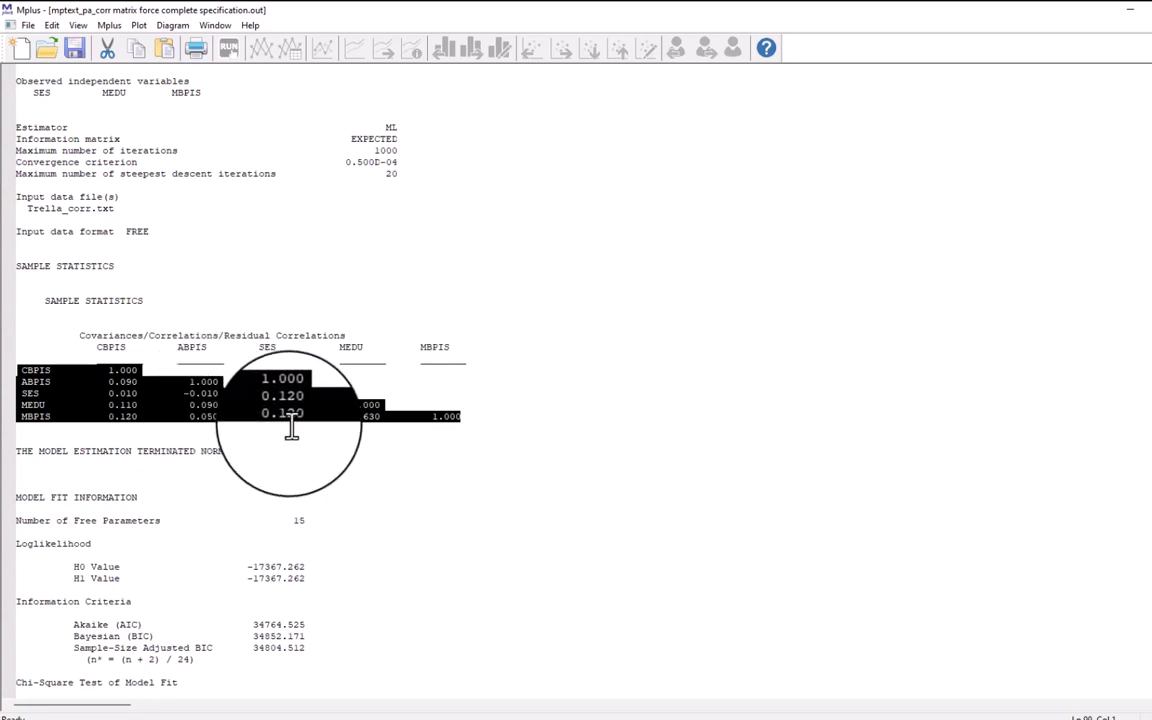
left_click(112, 374)
left_click_drag(110, 378, 366, 421)
left_click(366, 421)
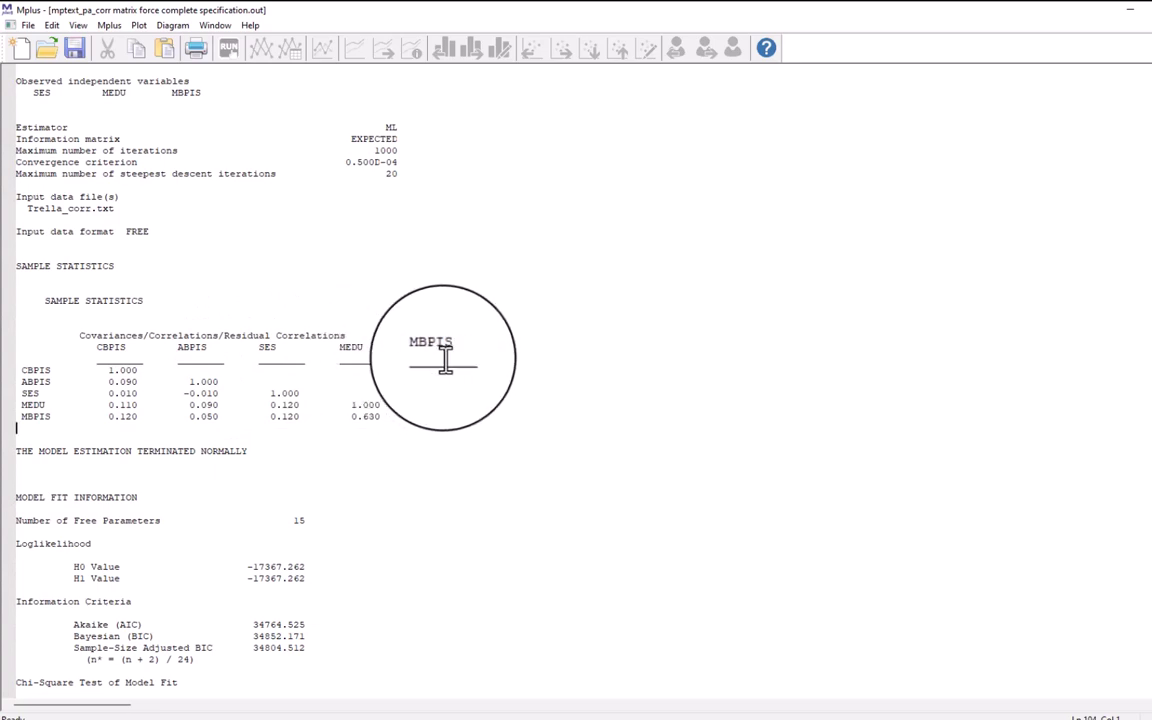
left_click(128, 372)
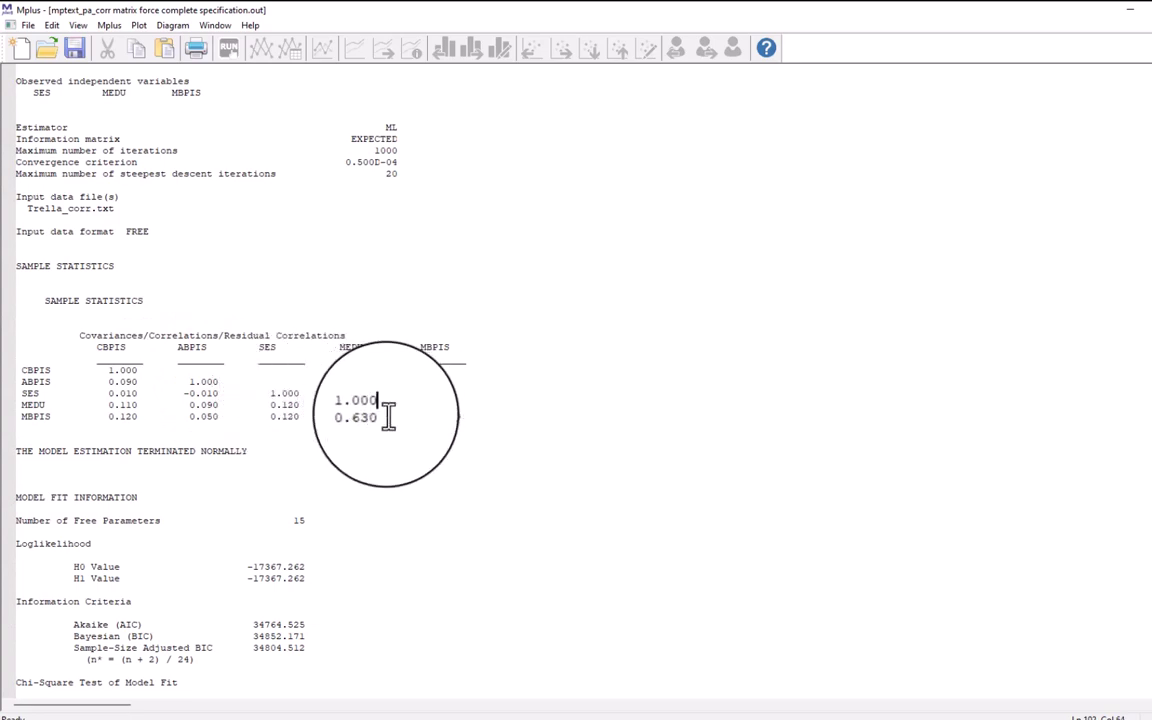
left_click(450, 418)
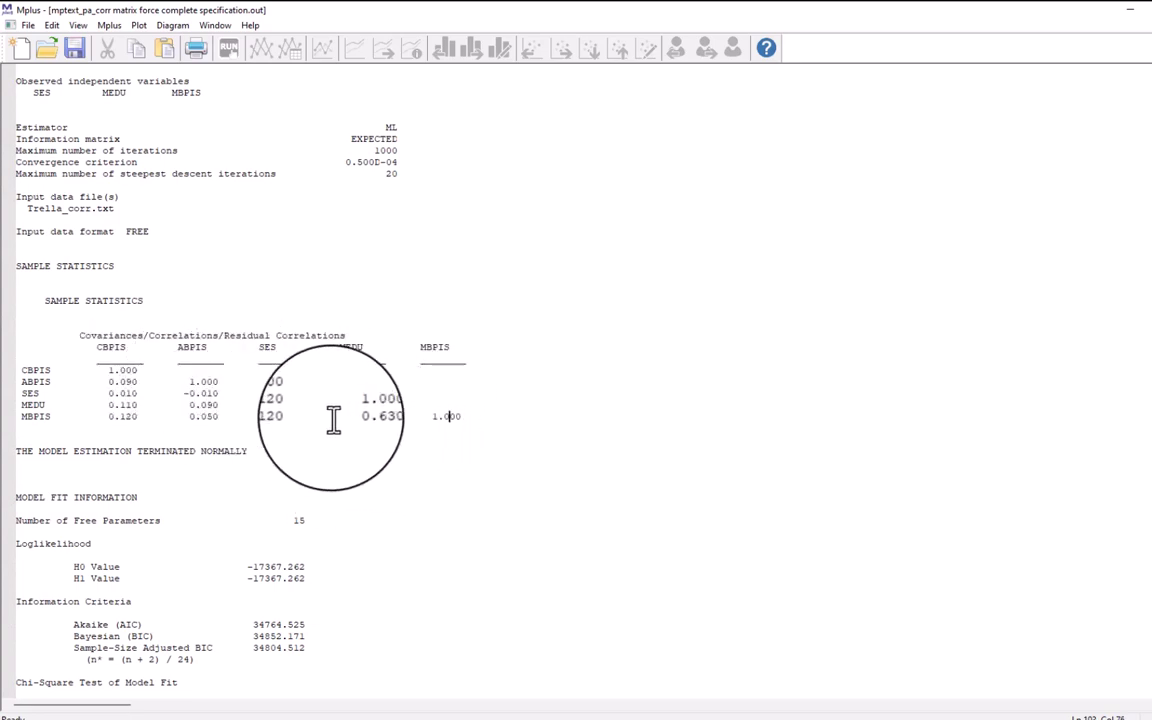
- Compare the number of free parameters in the model fit information with the entries of the sample correlation matrix
scroll(309, 405, "down", 4)
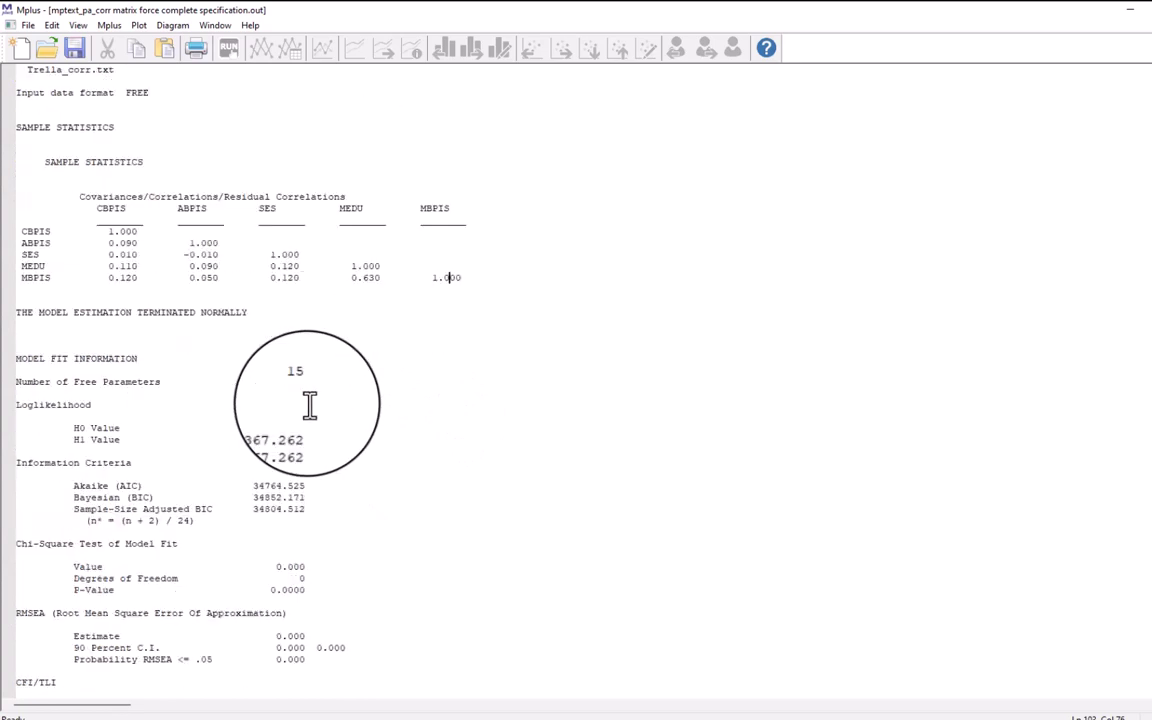
double_click(288, 382)
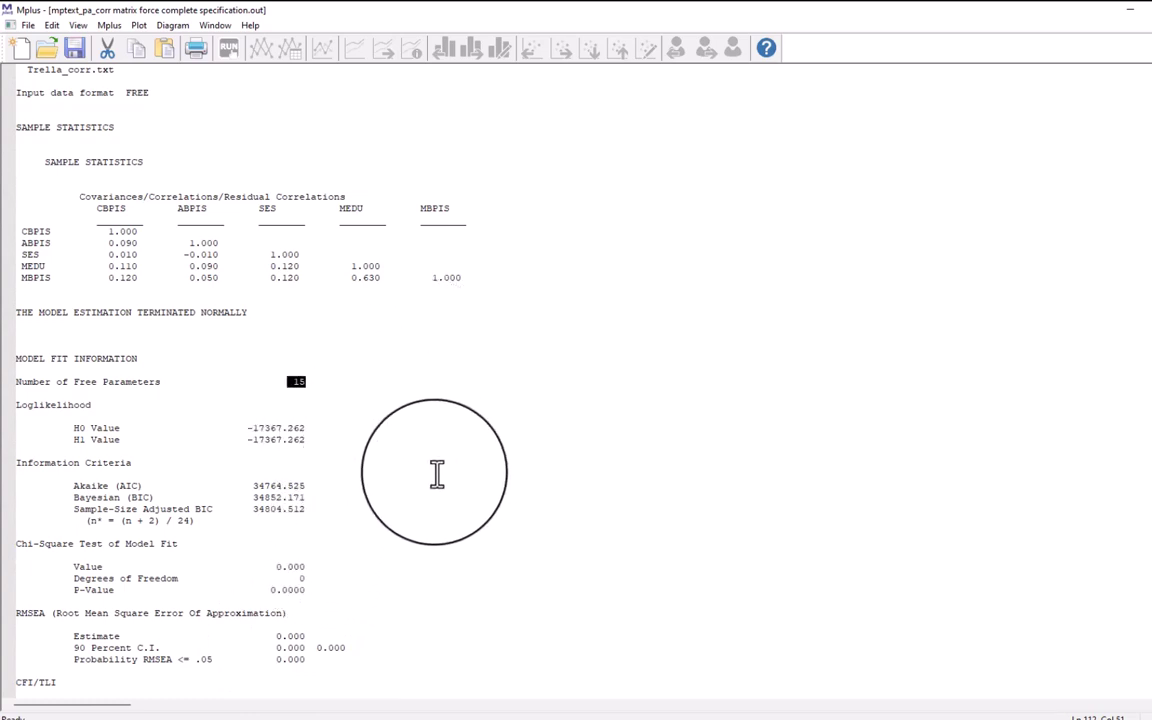
scroll(430, 472, "down", 2)
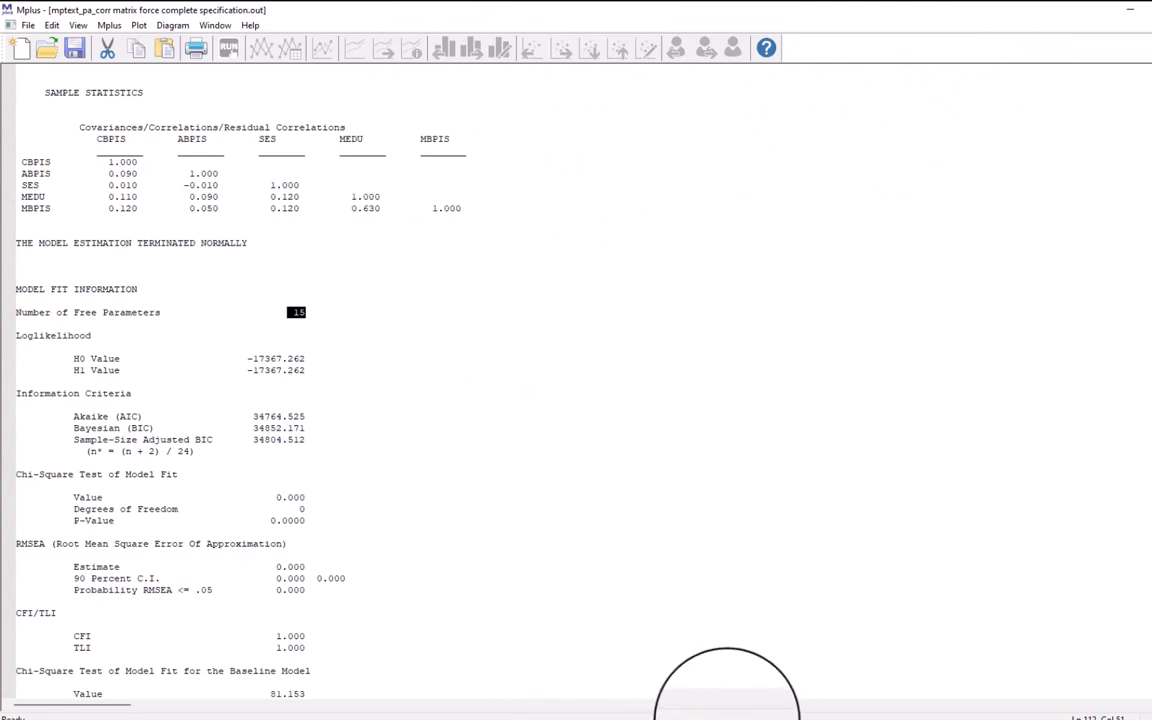
- Bring up "Mptext_PA_corr matrix delete 1 path to trigger defaul residual correlation.inp" and review its ON statements and the comment on the deleted abpis on cbpis path
left_click(773, 710)
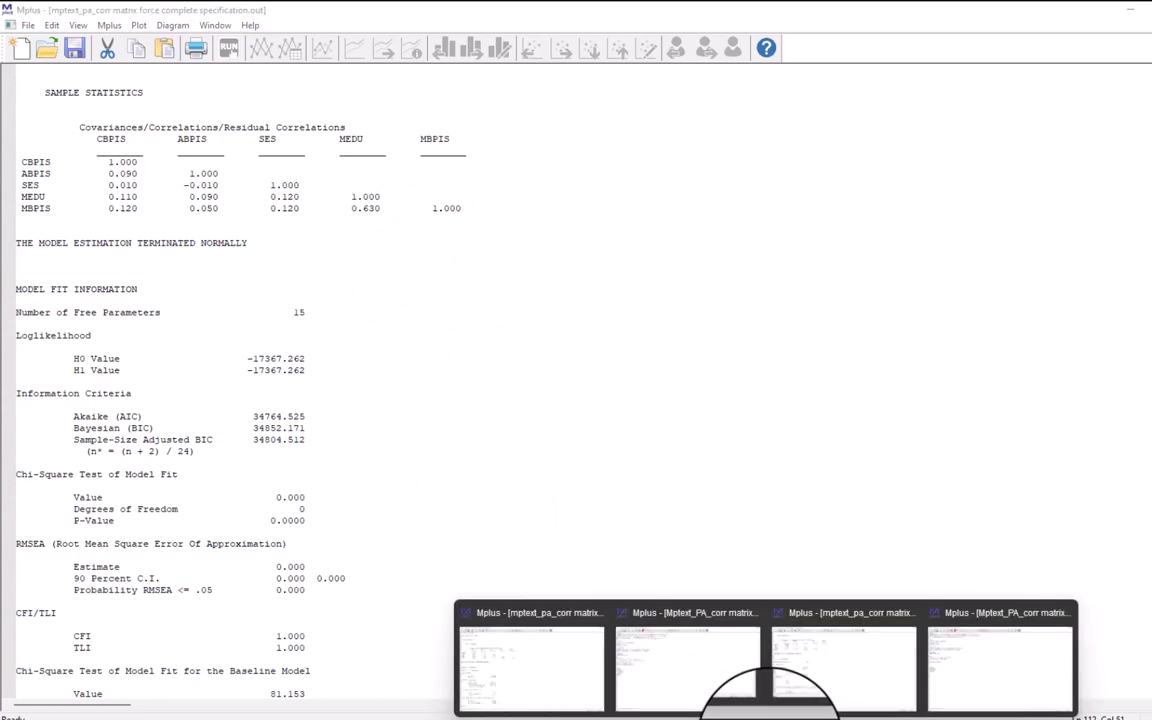
left_click(694, 665)
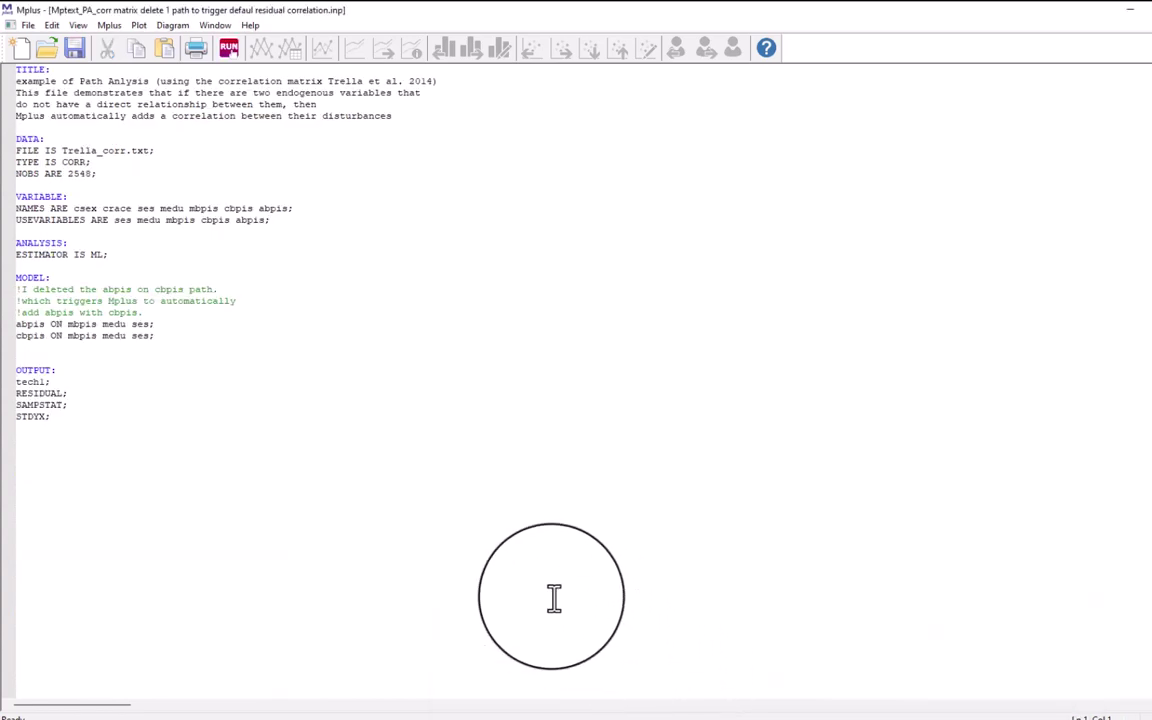
left_click(160, 338)
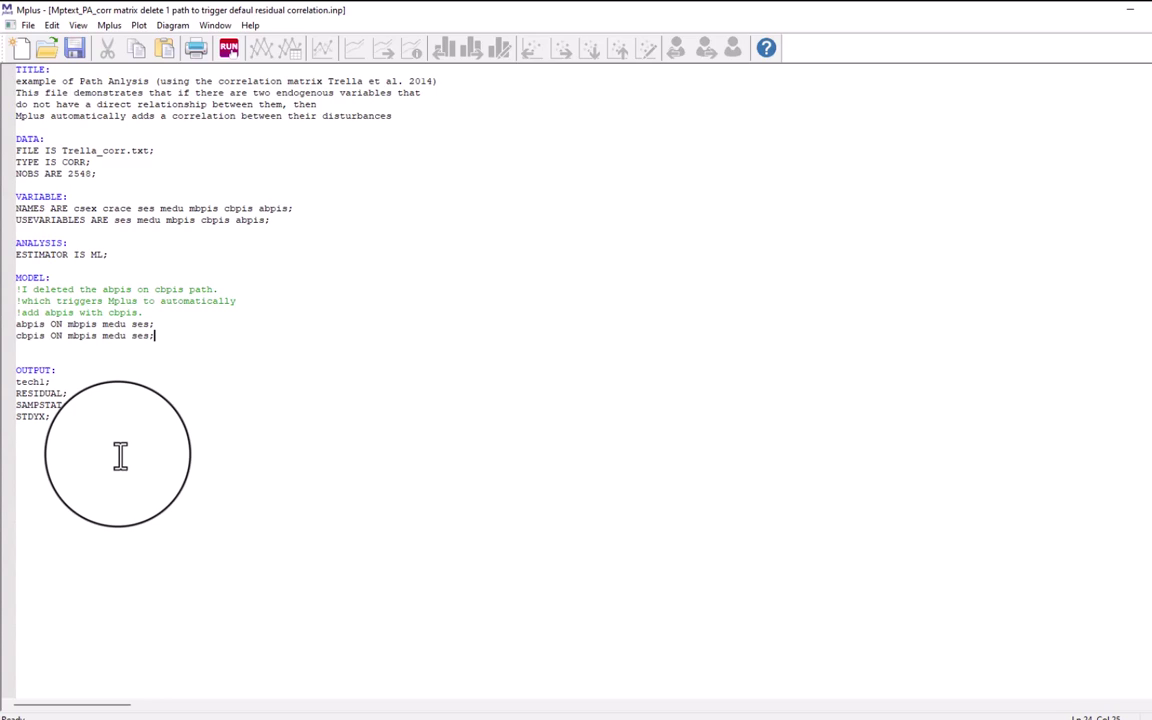
left_click(108, 290)
left_click_drag(108, 290, 186, 291)
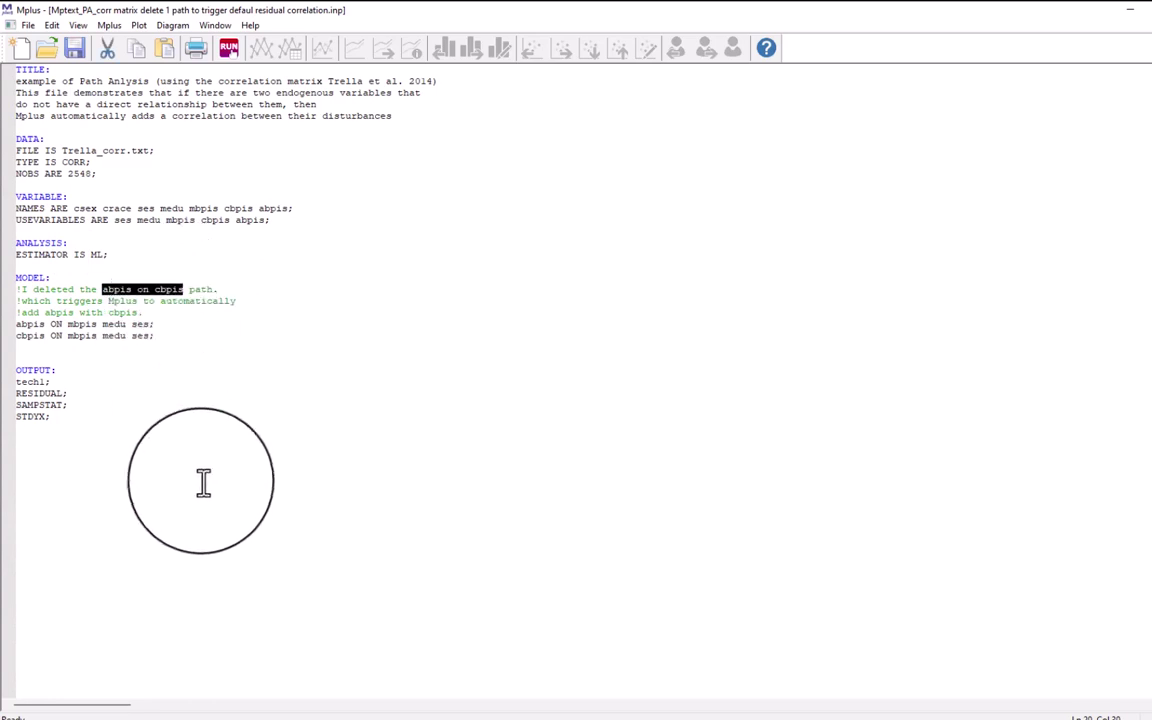
left_click(245, 470)
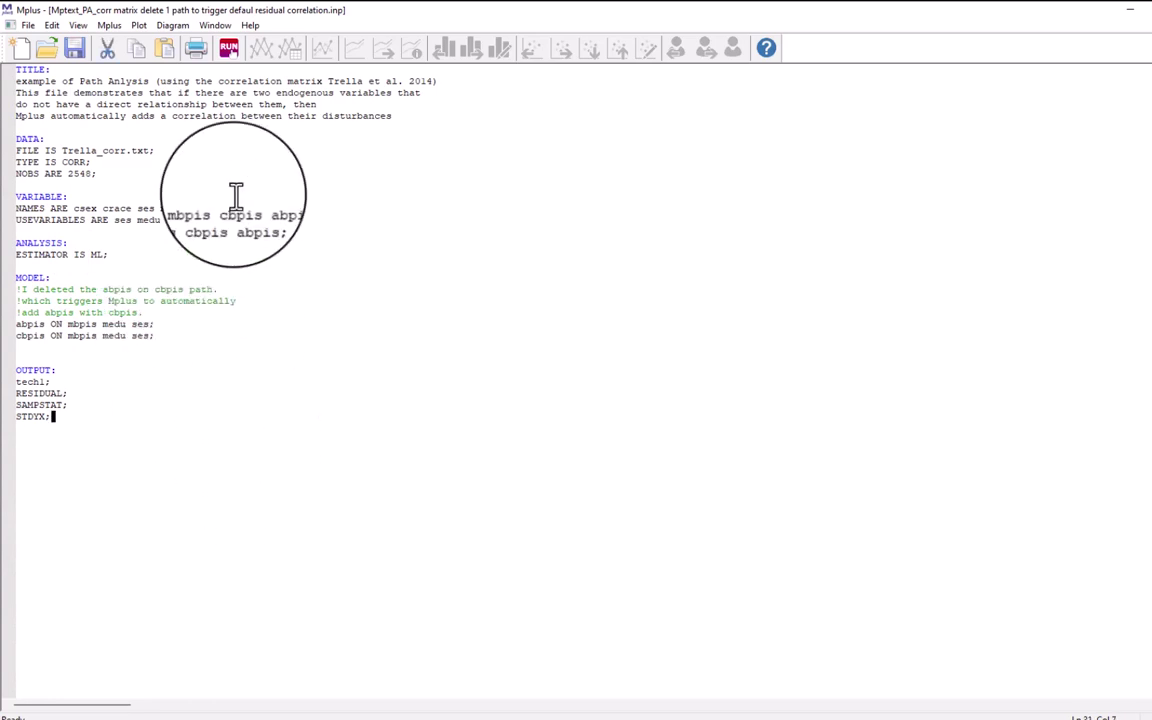
- Run the model without the abpis on cbpis path and check its number of free parameters and fit statistics
left_click(231, 52)
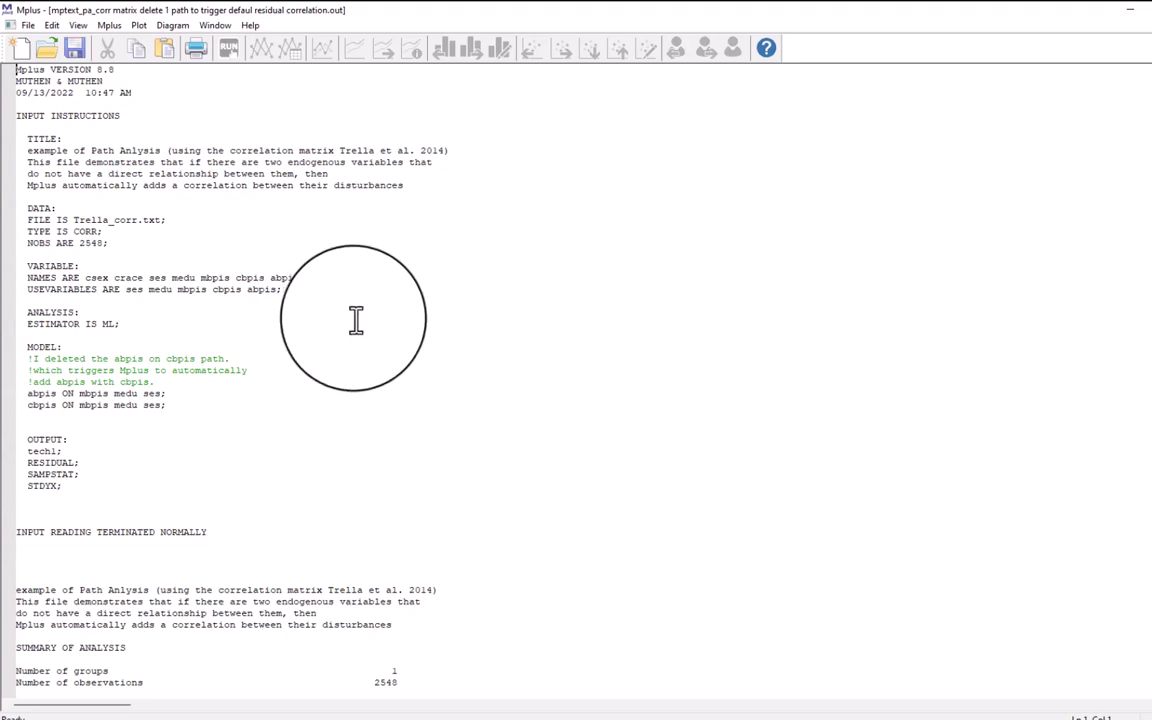
scroll(344, 513, "down", 20)
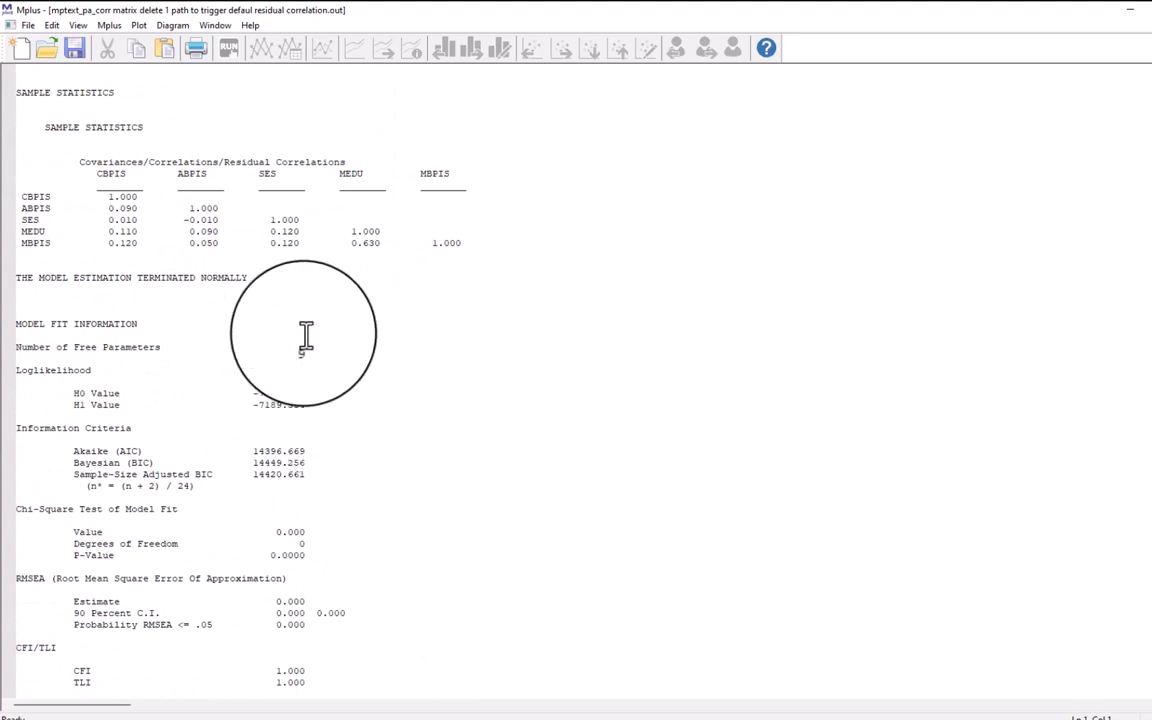
left_click_drag(306, 347, 288, 348)
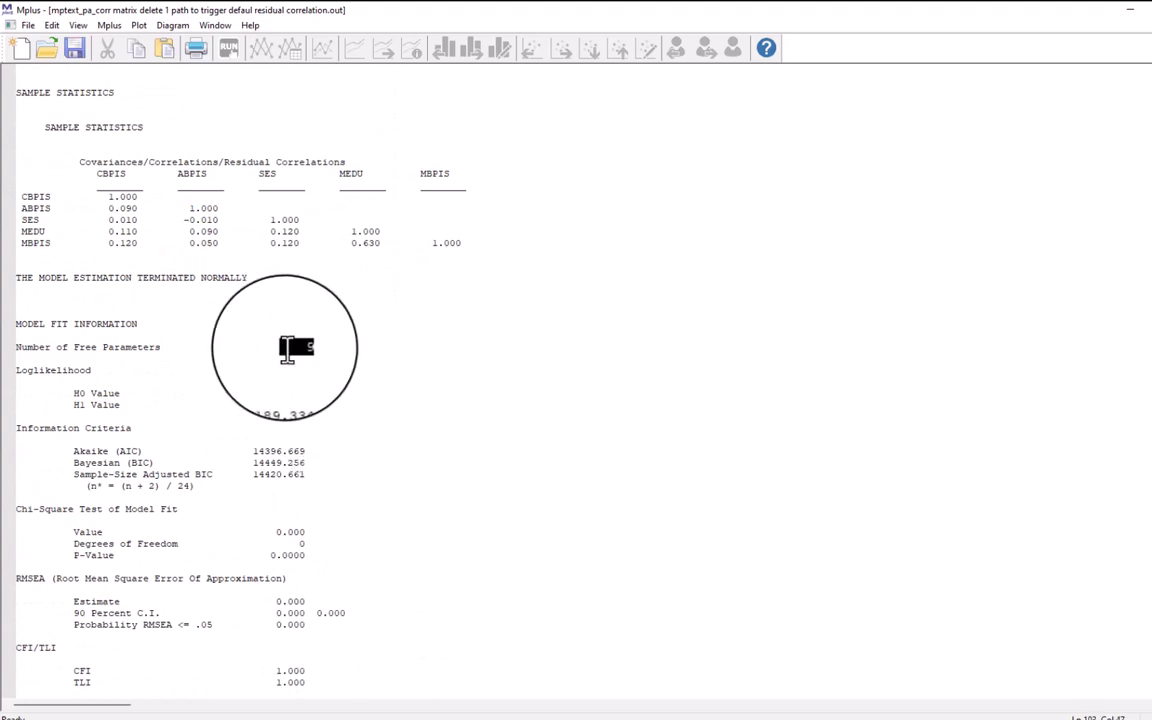
scroll(340, 420, "down", 4)
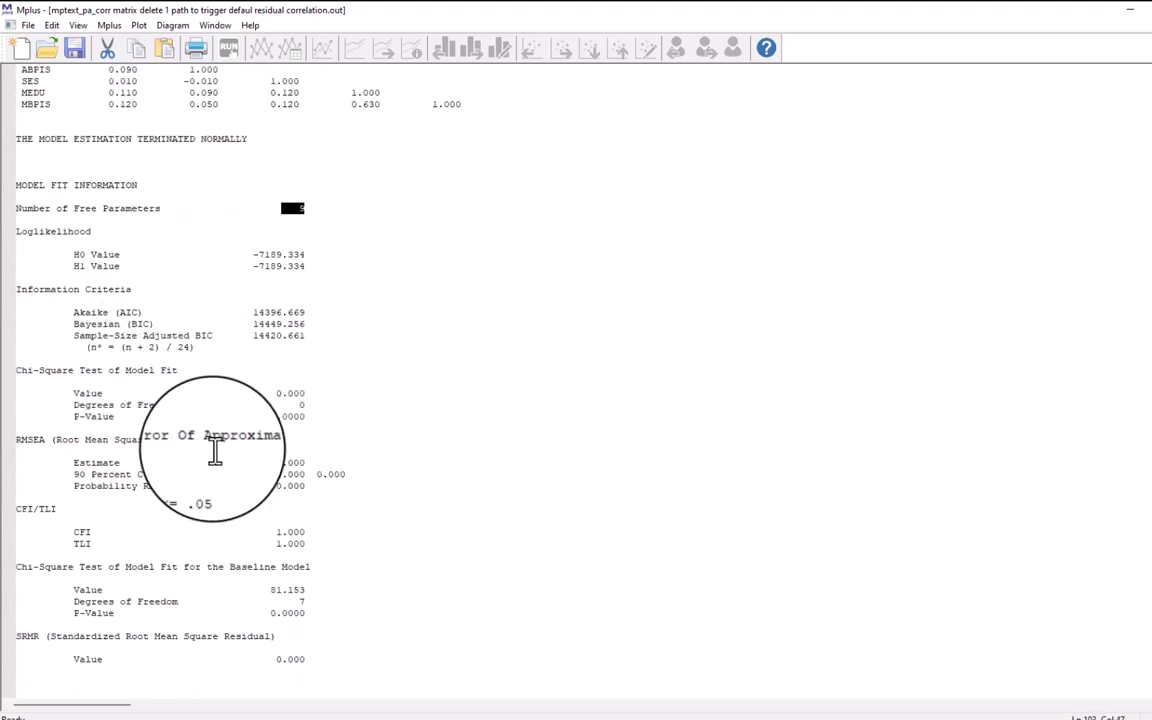
scroll(270, 460, "up", 4)
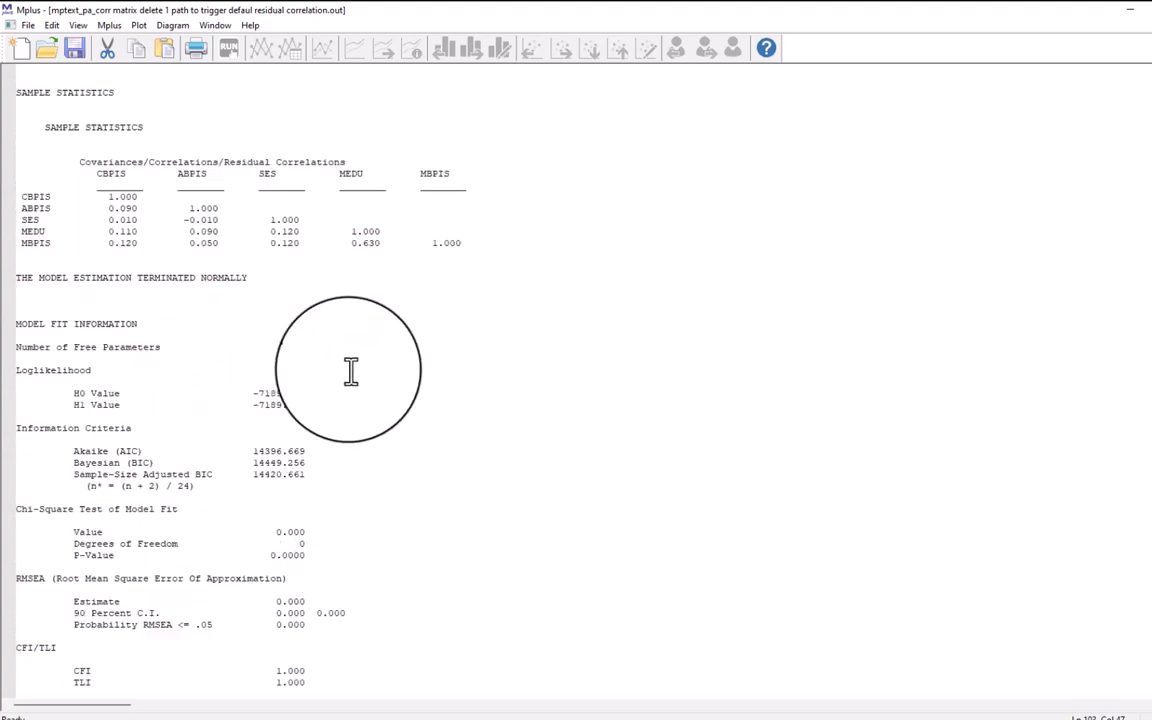
left_click(321, 346)
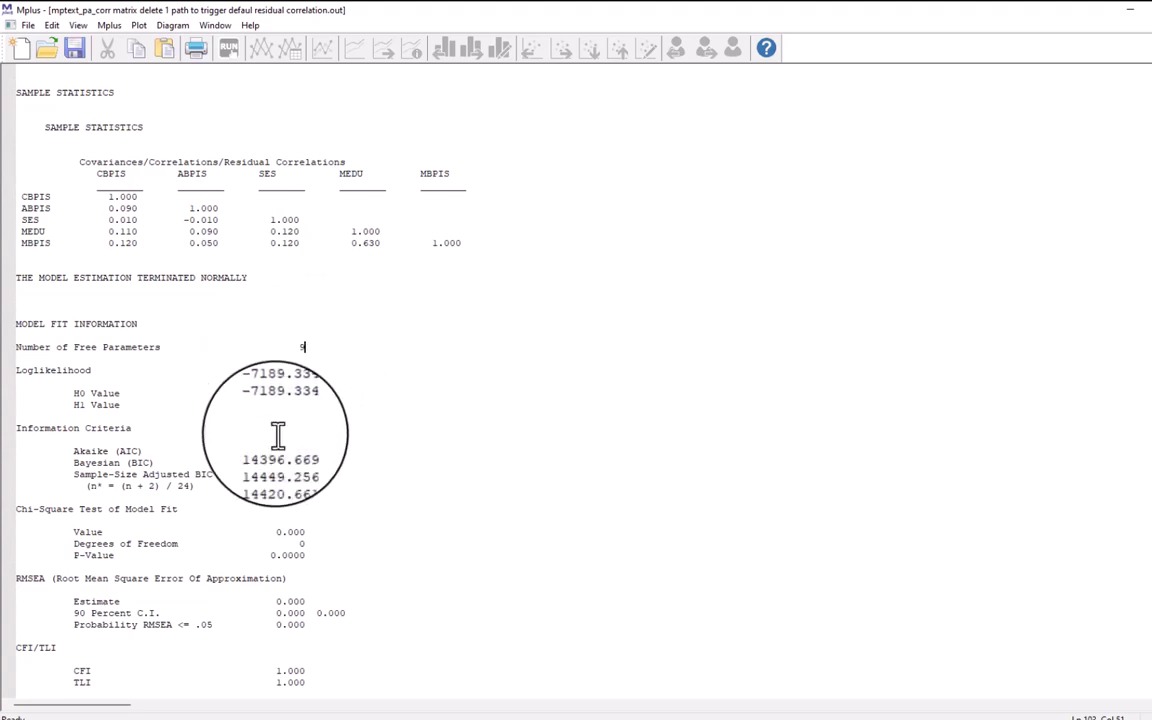
- Find the ABPIS WITH CBPIS disturbance correlation in the STDYX standardized model results
scroll(277, 433, "down", 2)
scroll(277, 433, "down", 20)
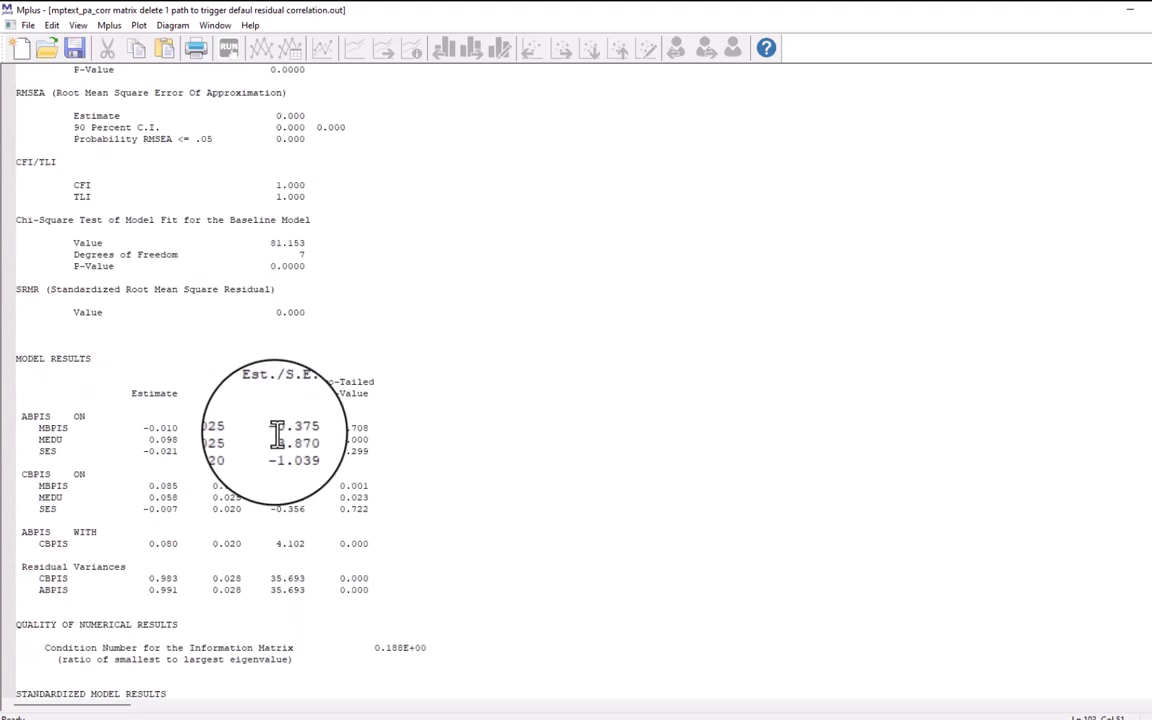
scroll(277, 433, "down", 2)
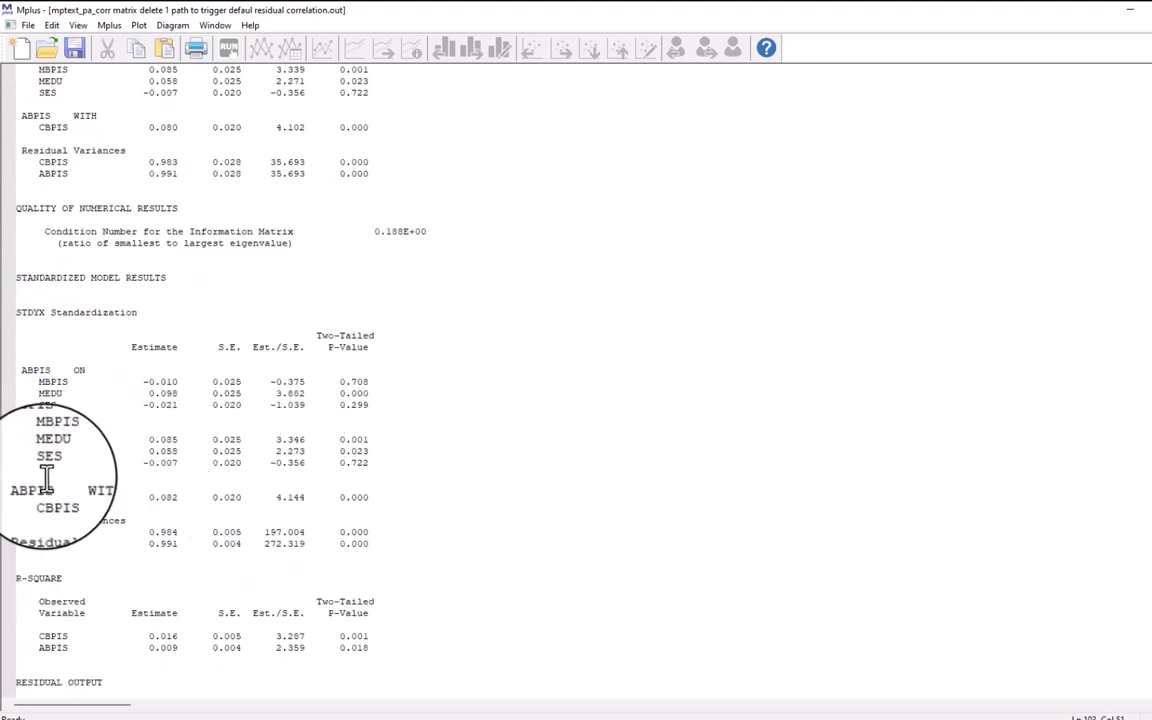
left_click_drag(18, 487, 368, 498)
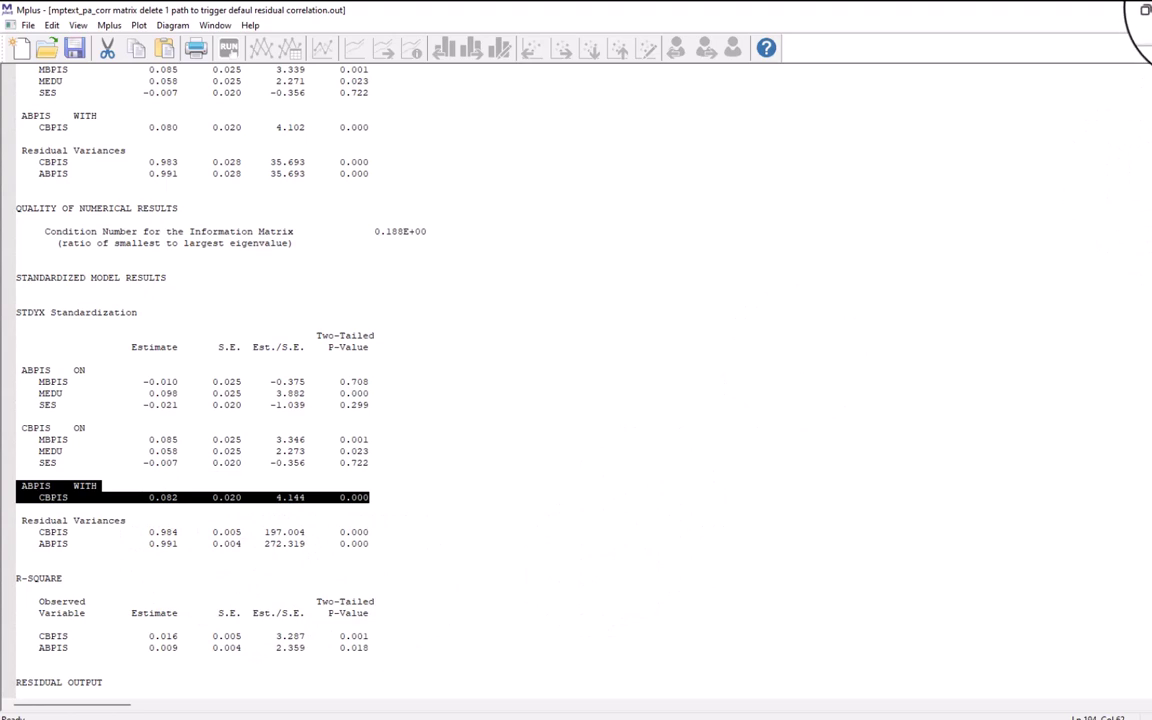
- Bring up "Mptext_PA_corr matrix_non-identified.inp" and review its abpis ON cbpis direct effect and abpis with cbpis statement
mouse_move(765, 714)
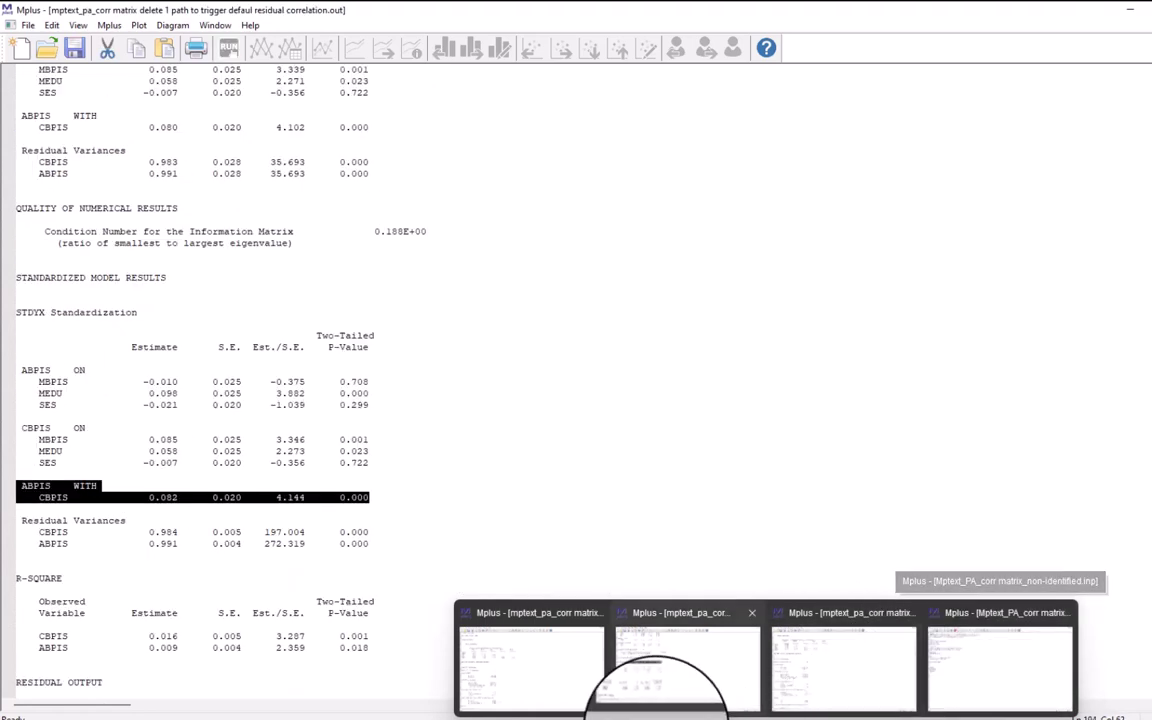
left_click(1030, 699)
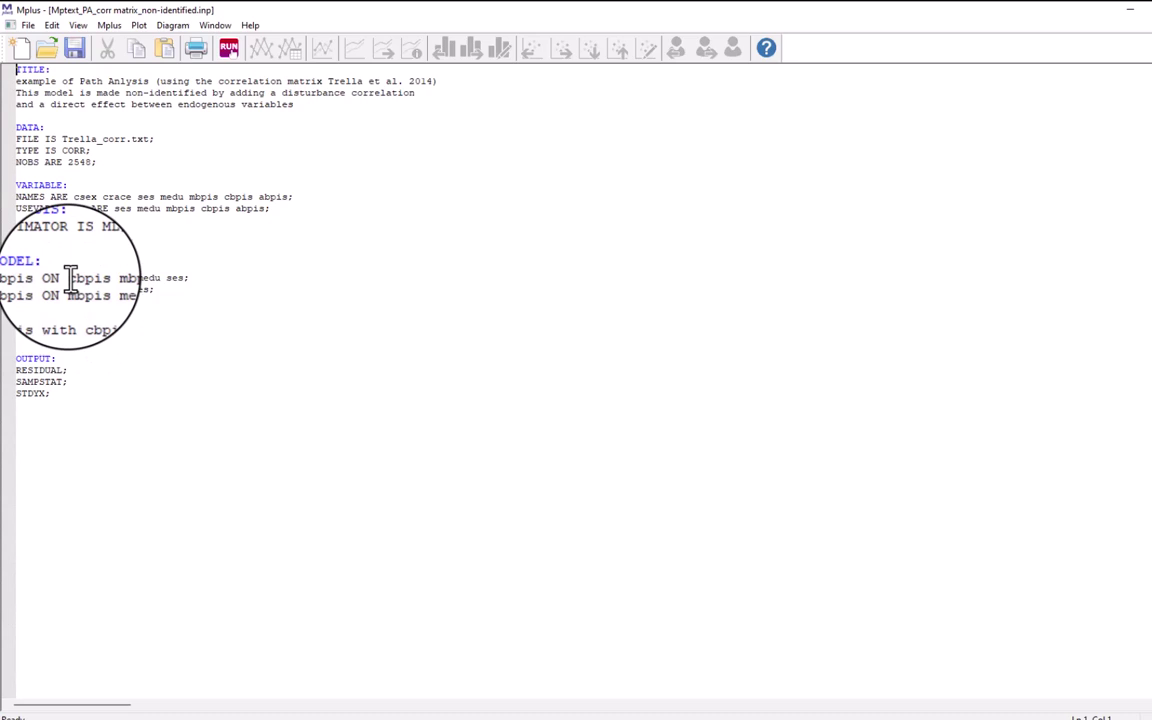
left_click_drag(70, 278, 97, 278)
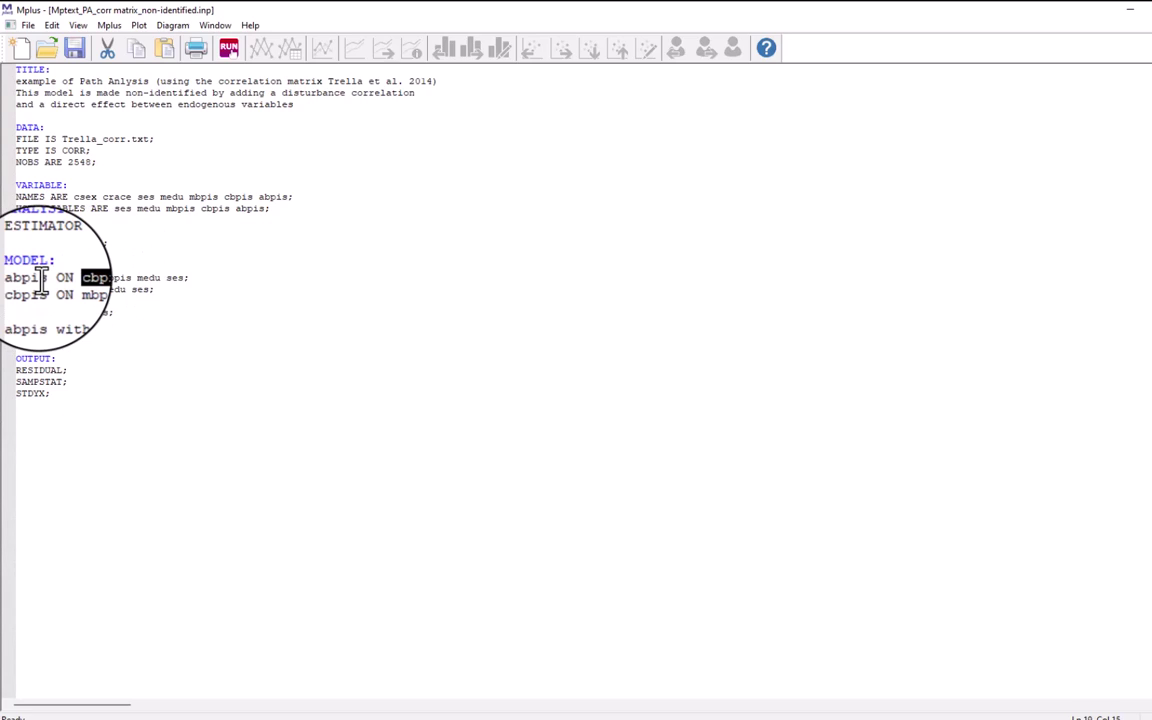
left_click_drag(116, 313, 10, 313)
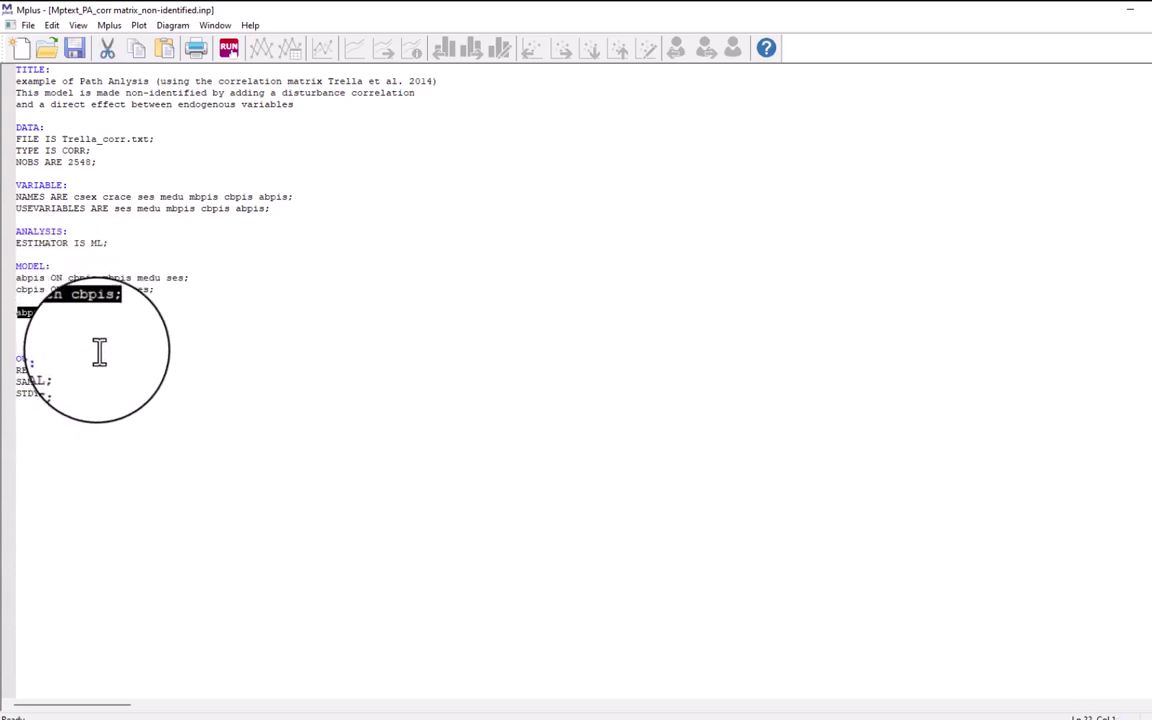
key("Left")
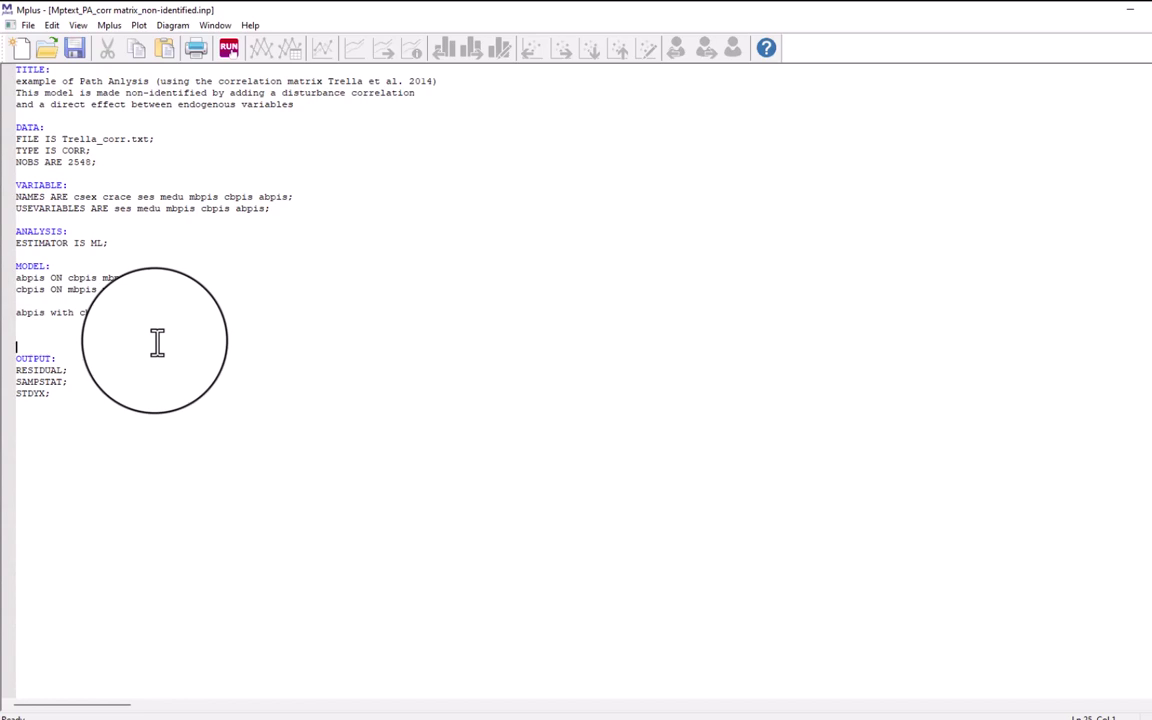
- Run the non-identified model and examine the degrees-of-freedom message below the sample statistics
left_click(232, 52)
scroll(496, 501, "down", 20)
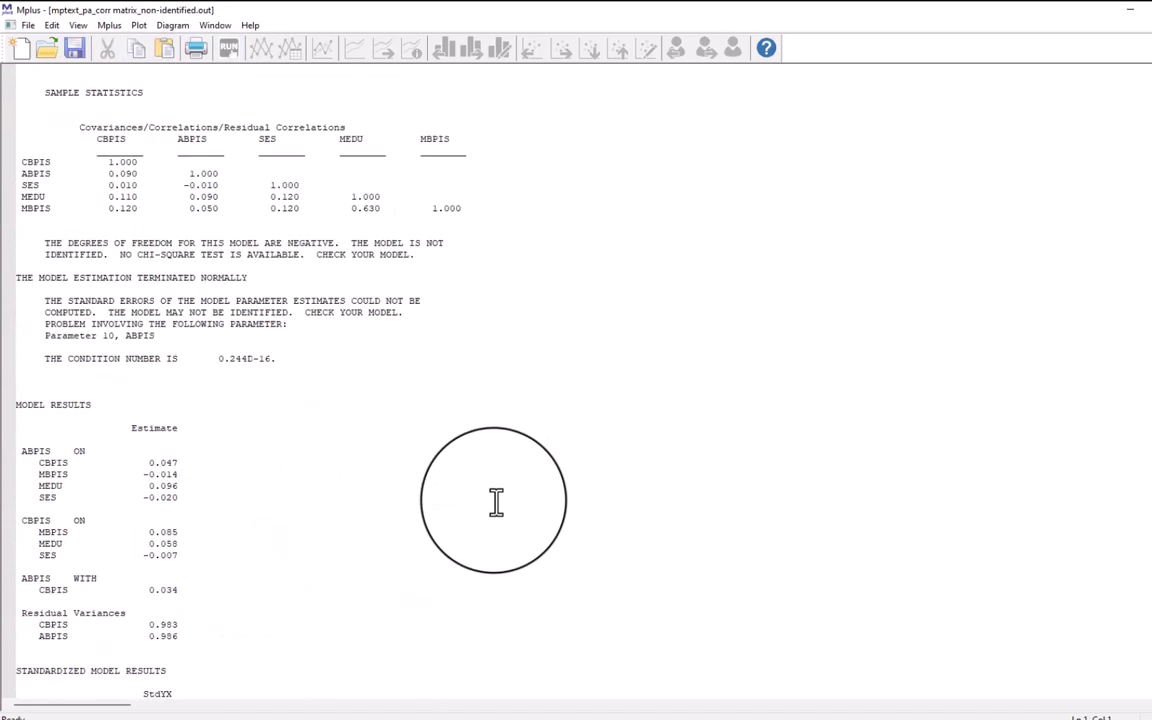
scroll(442, 483, "up", 2)
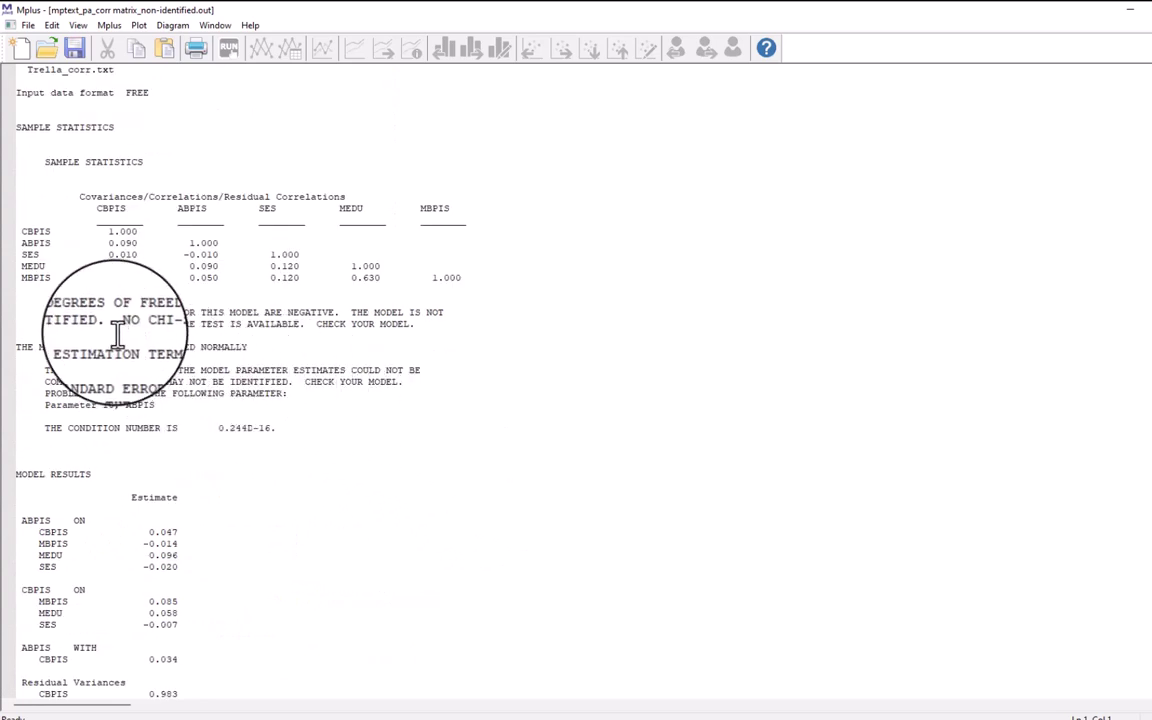
left_click_drag(40, 312, 343, 308)
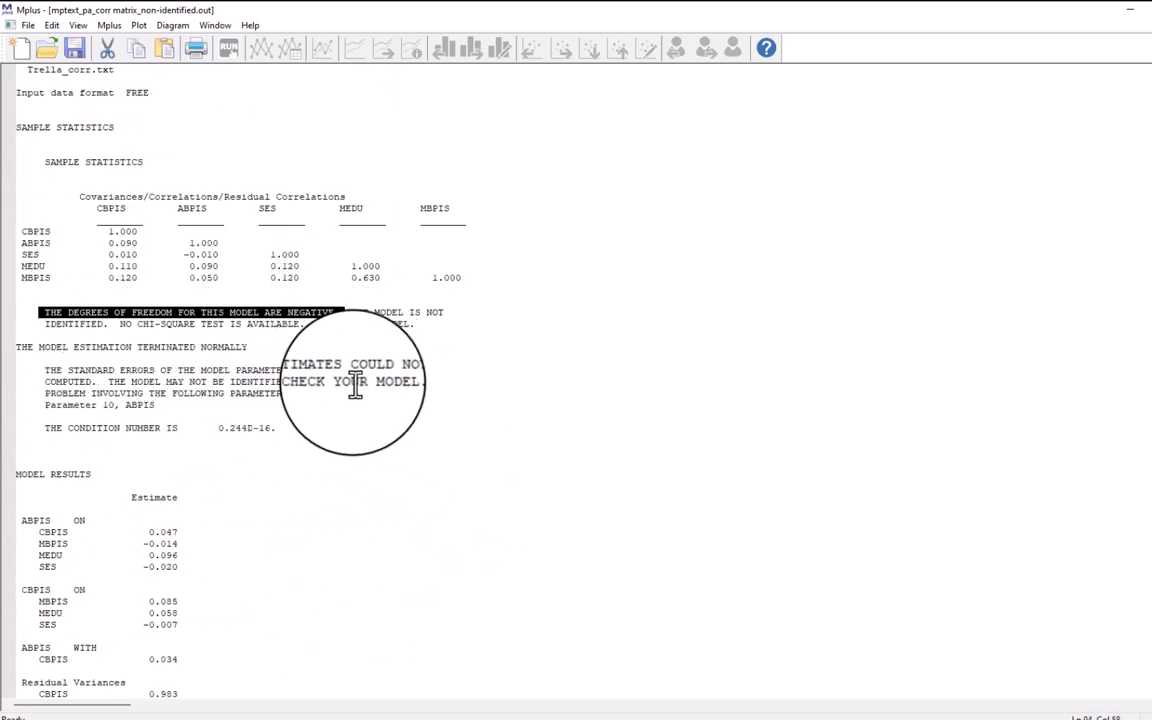